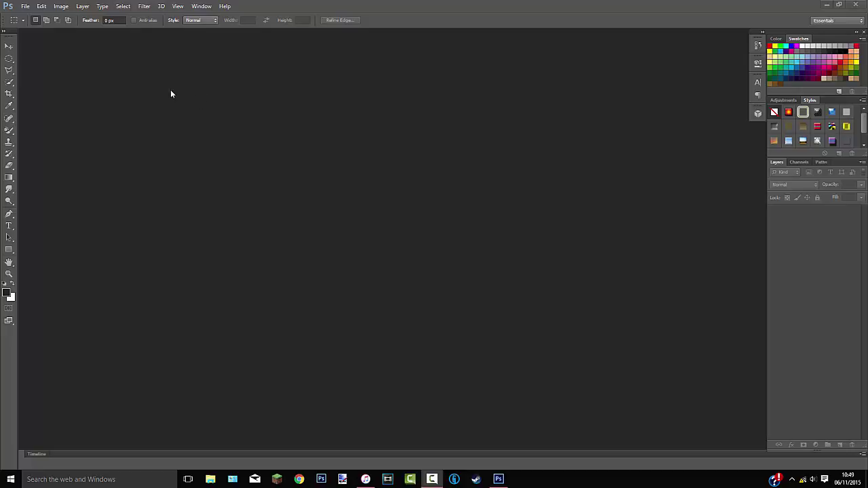
Step: Create a new document named banner with a width of 2560 pixels and a height of 1440 pixels
{"action": "left_click", "coordinate": [25, 6]}
{"action": "left_click", "coordinate": [46, 20]}
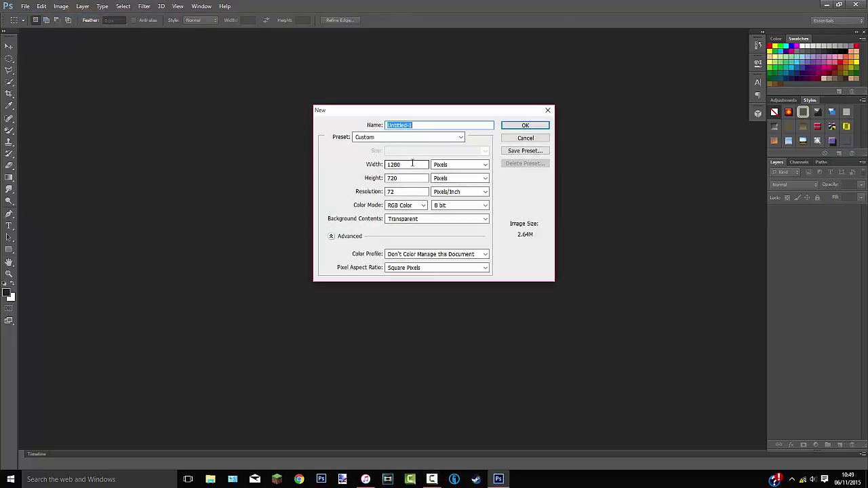
{"action": "double_click", "coordinate": [411, 164]}
{"action": "type", "text": "22"}
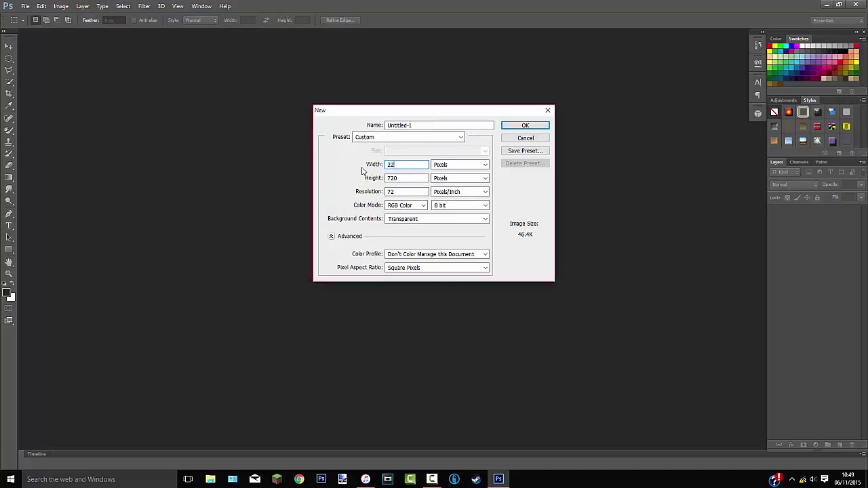
{"action": "type", "text": "60"}
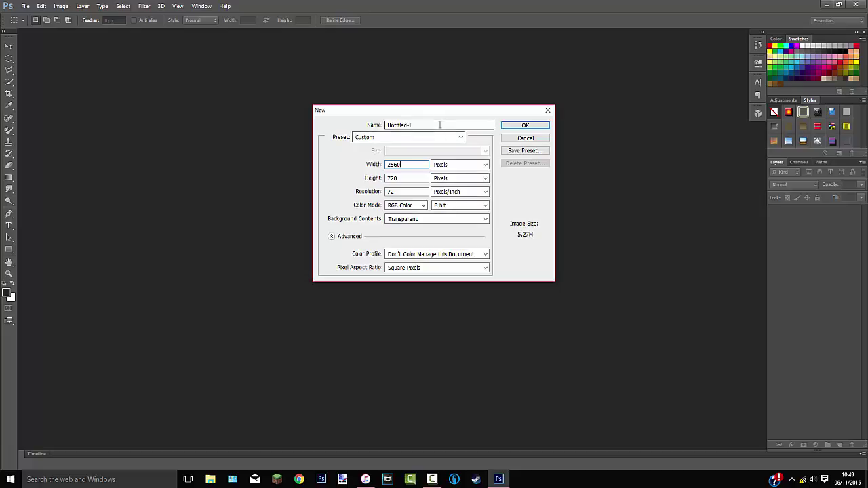
{"action": "left_click_drag", "start_coordinate": [424, 124], "coordinate": [359, 124]}
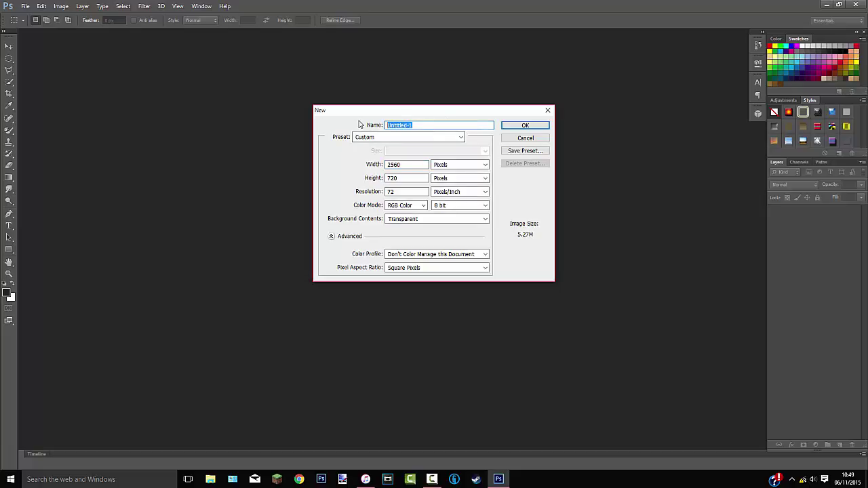
{"action": "type", "text": "t"}
{"action": "left_click_drag", "start_coordinate": [402, 179], "coordinate": [340, 177]}
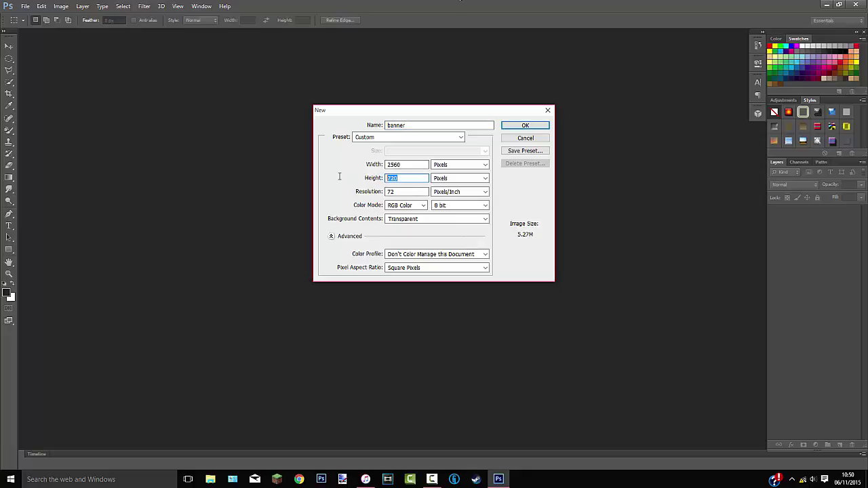
{"action": "type", "text": "1440"}
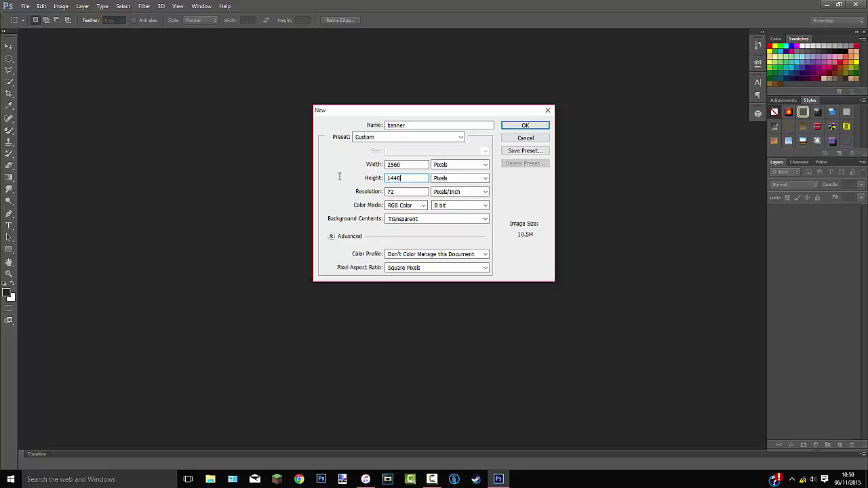
{"action": "left_click", "coordinate": [508, 126]}
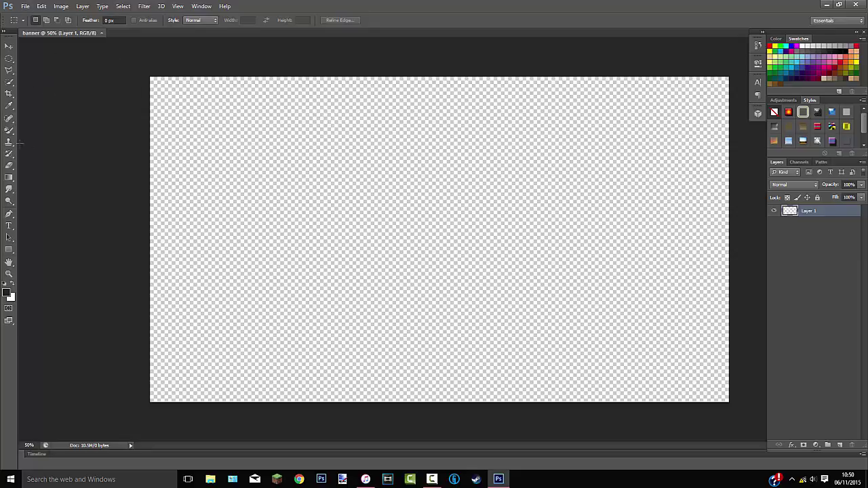
Step: Place the Channel-Art-Template-Fireworks image at full canvas size in the banner document
{"action": "left_click", "coordinate": [25, 7]}
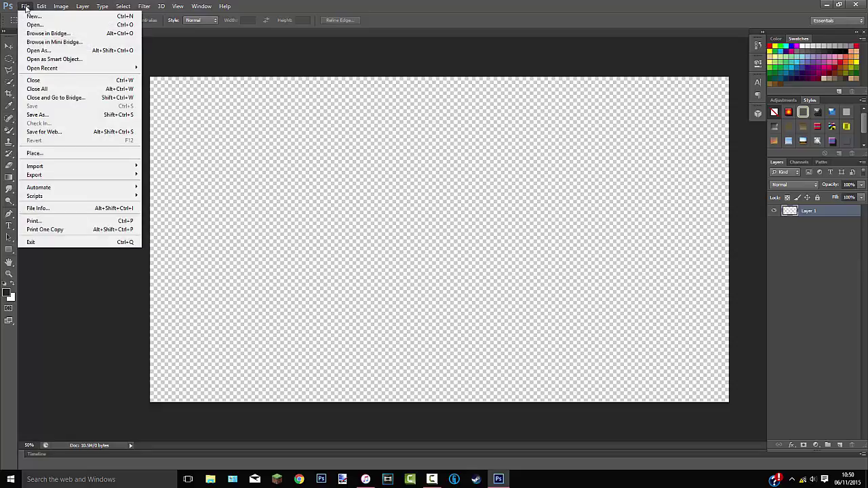
{"action": "left_click", "coordinate": [57, 154]}
{"action": "left_click", "coordinate": [473, 234]}
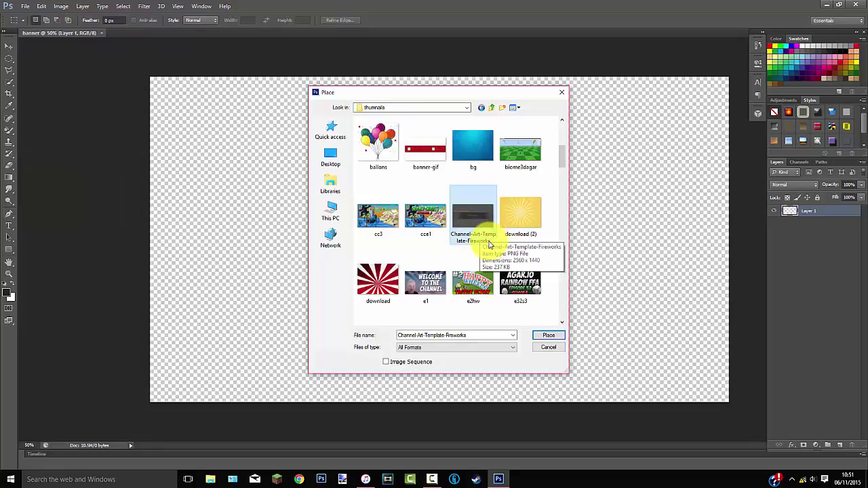
{"action": "left_click", "coordinate": [547, 336]}
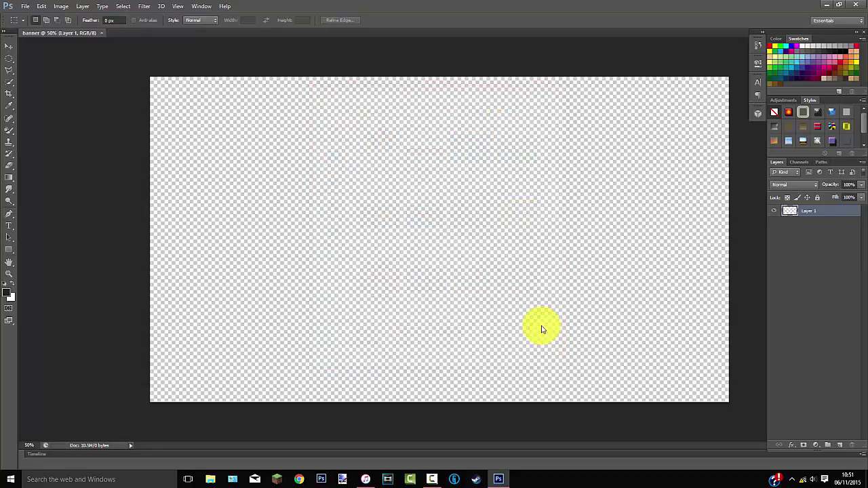
{"action": "left_click", "coordinate": [477, 271]}
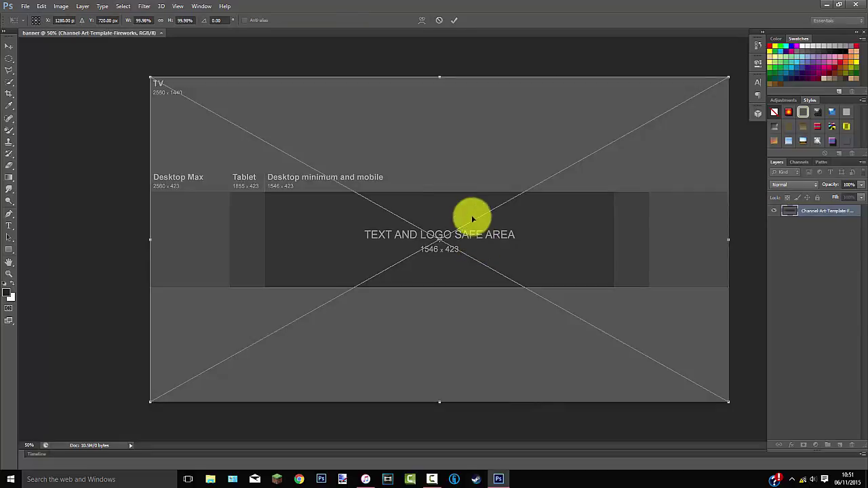
{"action": "left_click", "coordinate": [453, 20]}
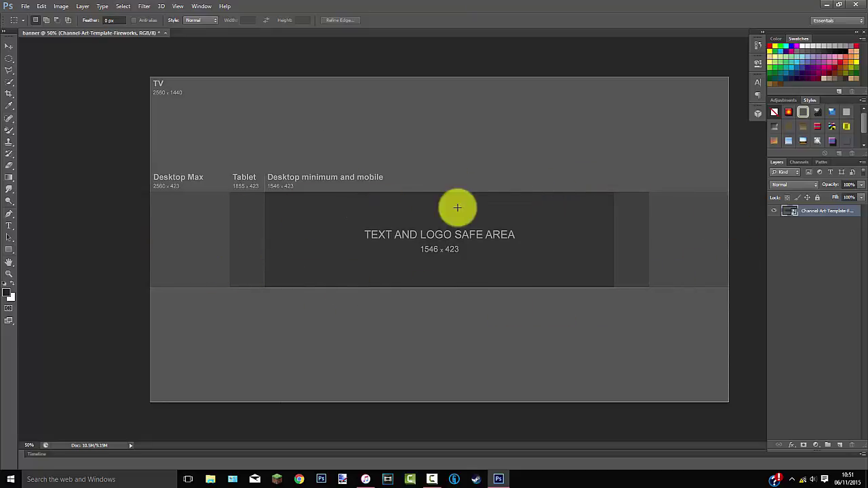
{"action": "left_click_drag", "start_coordinate": [130, 203], "coordinate": [732, 276]}
{"action": "left_click", "coordinate": [9, 45]}
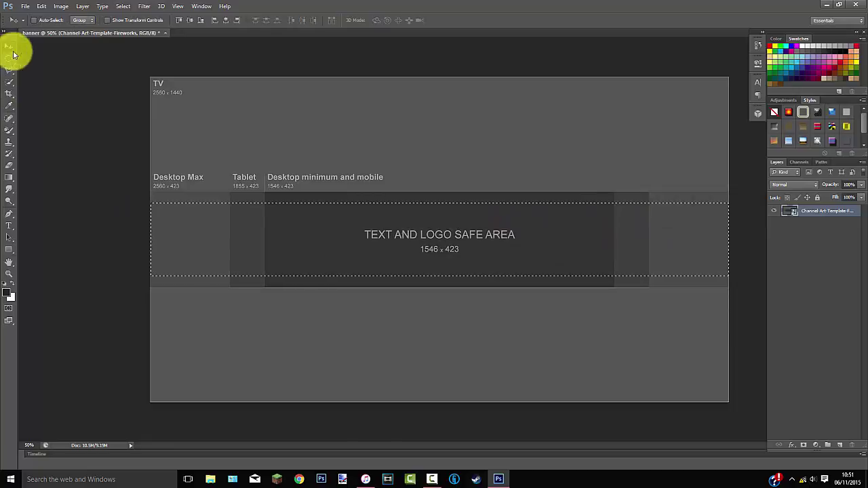
{"action": "left_click_drag", "start_coordinate": [297, 218], "coordinate": [339, 475]}
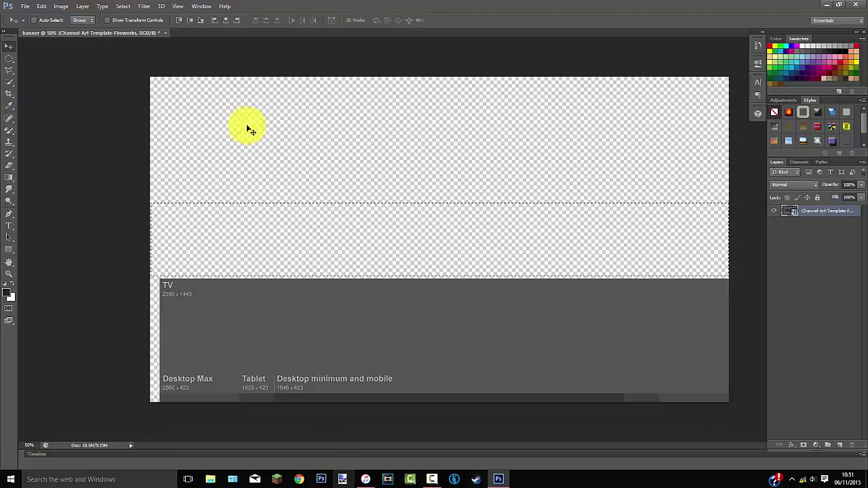
{"action": "key", "text": "ctrl+z"}
{"action": "left_click", "coordinate": [40, 6]}
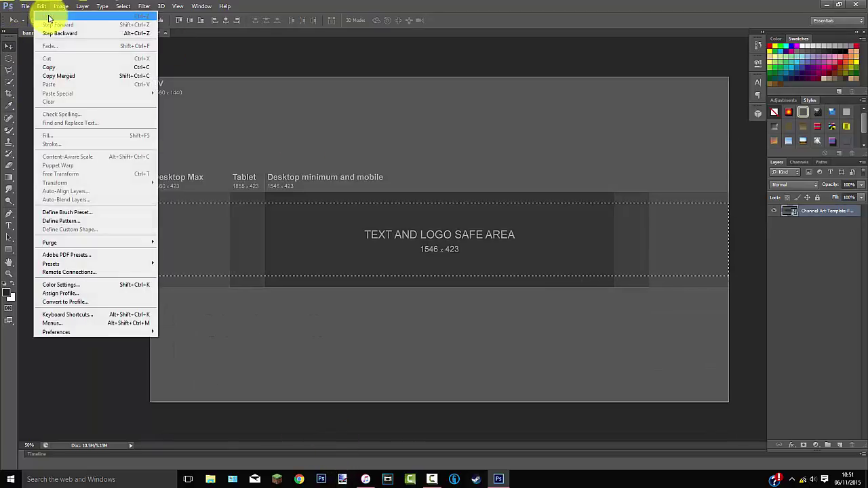
{"action": "left_click", "coordinate": [251, 42]}
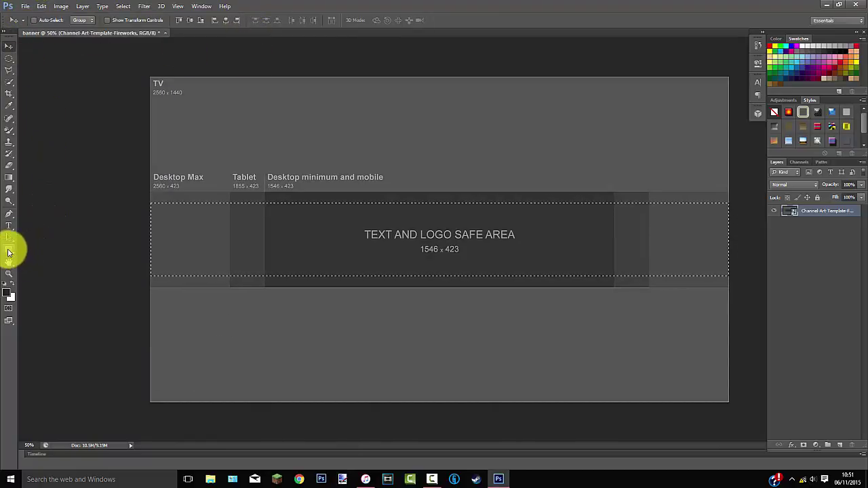
Step: Draw two full-width black-filled rectangles covering the template areas above and below the central text and logo strip
{"action": "left_click", "coordinate": [10, 251]}
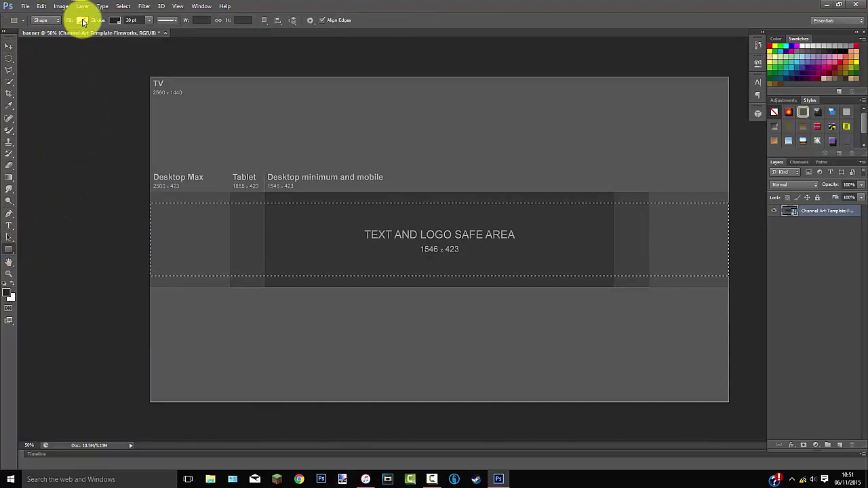
{"action": "left_click", "coordinate": [82, 21]}
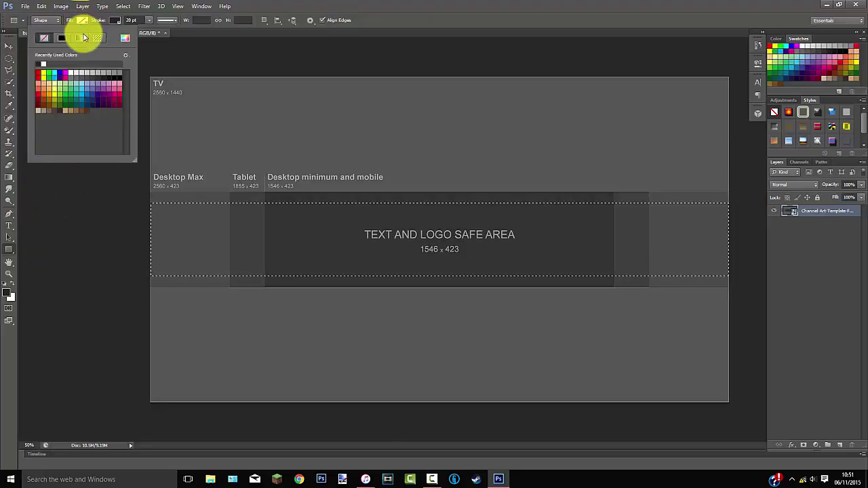
{"action": "left_click", "coordinate": [123, 74]}
{"action": "left_click", "coordinate": [147, 65]}
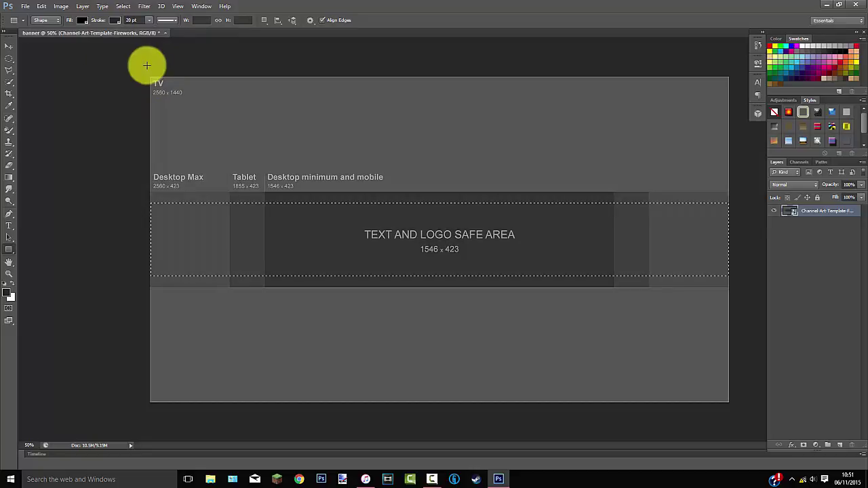
{"action": "left_click_drag", "start_coordinate": [147, 65], "coordinate": [752, 191]}
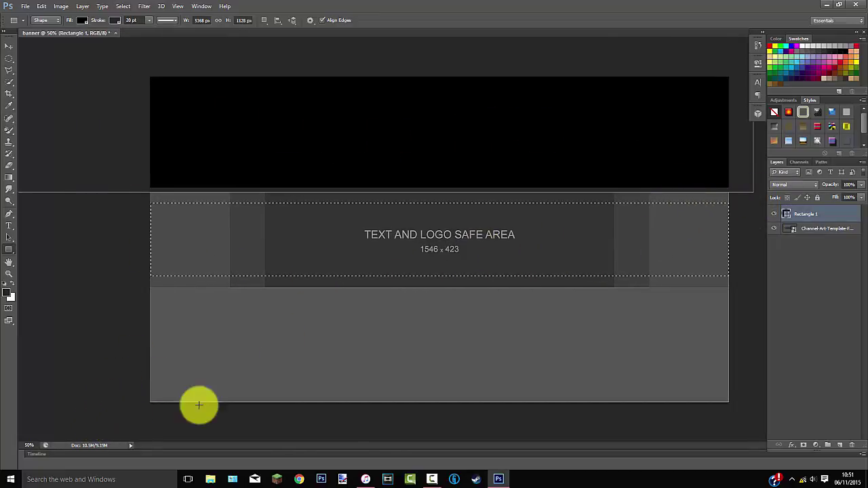
{"action": "left_click_drag", "start_coordinate": [199, 405], "coordinate": [814, 287]}
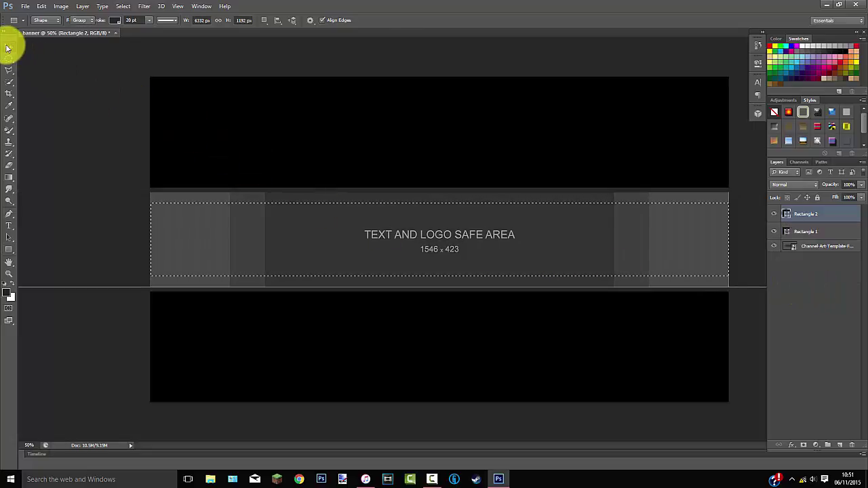
{"action": "left_click", "coordinate": [10, 45]}
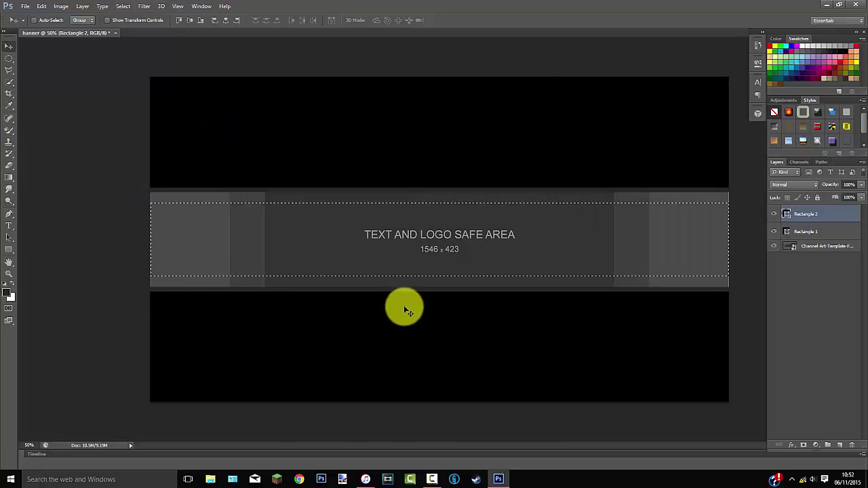
Step: Delete the Channel-Art-Template-Fireworks layer, keeping the two black rectangles
{"action": "right_click", "coordinate": [826, 248]}
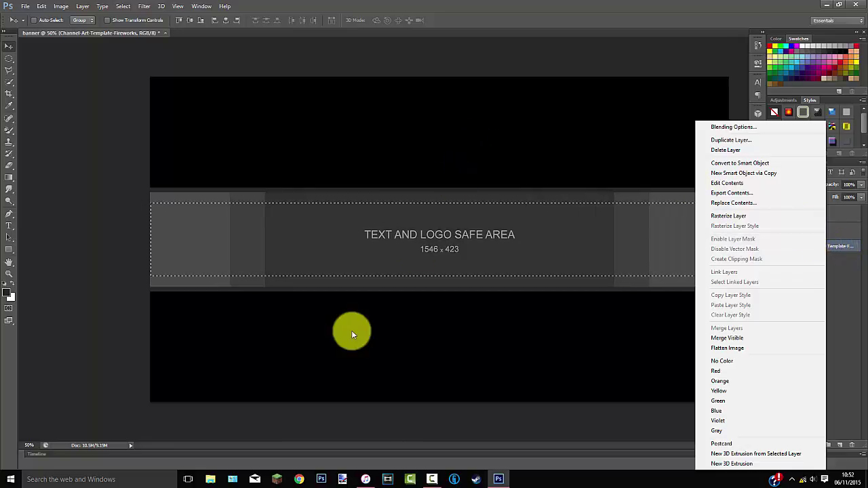
{"action": "left_click", "coordinate": [739, 150]}
{"action": "left_click", "coordinate": [410, 176]}
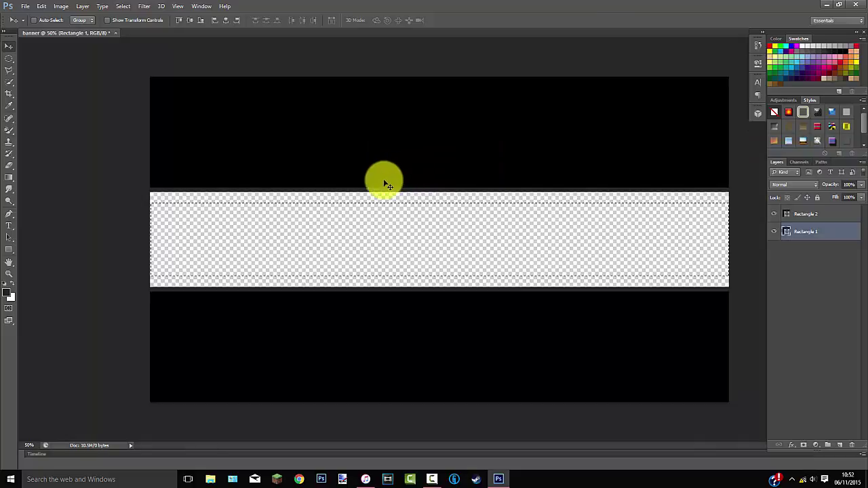
{"action": "left_click_drag", "start_coordinate": [282, 223], "coordinate": [336, 206]}
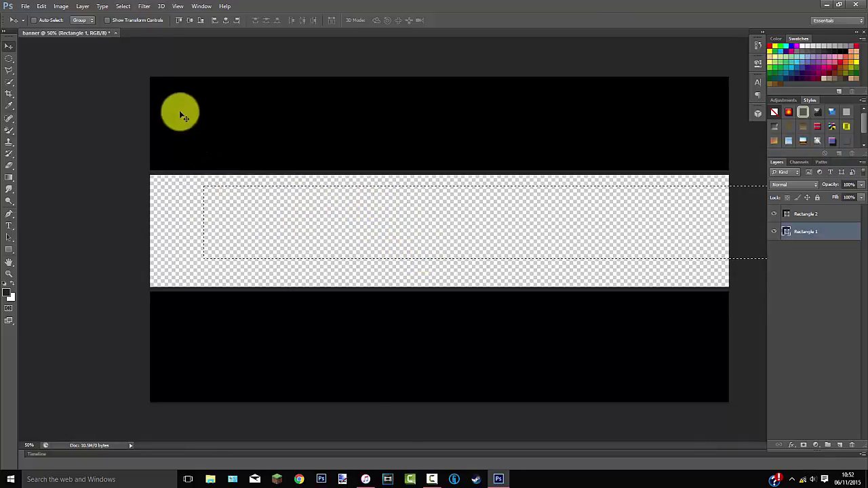
{"action": "left_click", "coordinate": [41, 6]}
{"action": "left_click", "coordinate": [57, 19]}
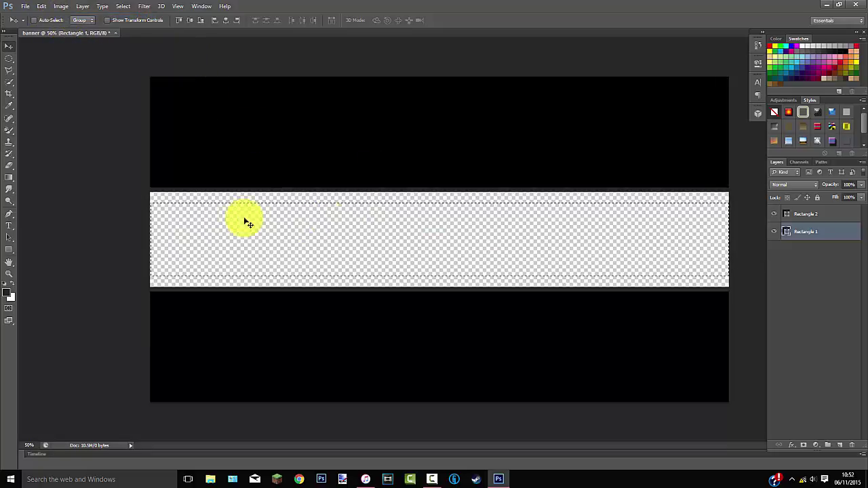
Step: Clear the marquee selection and add a new empty layer beneath both rectangle layers
{"action": "key", "text": "ctrl+d"}
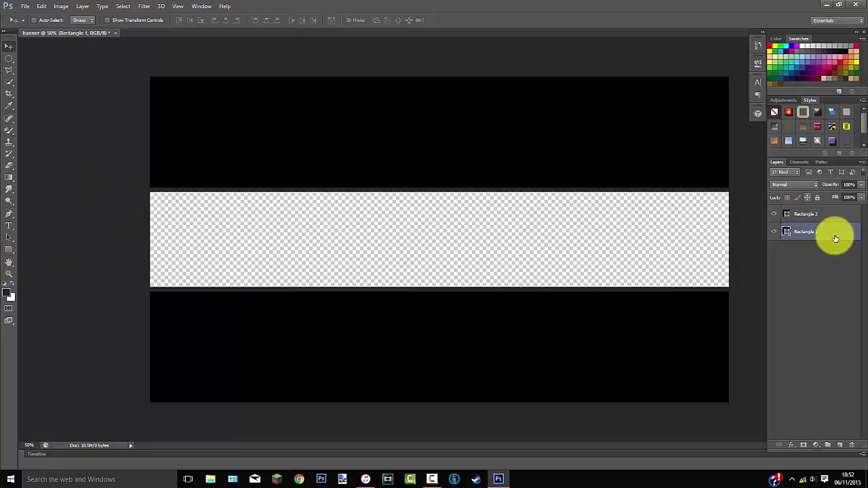
{"action": "left_click", "coordinate": [842, 446]}
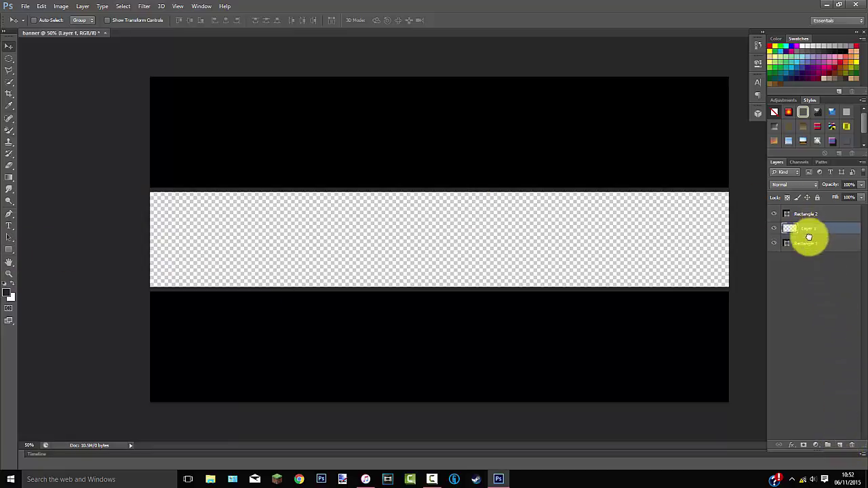
{"action": "left_click_drag", "start_coordinate": [807, 236], "coordinate": [806, 261]}
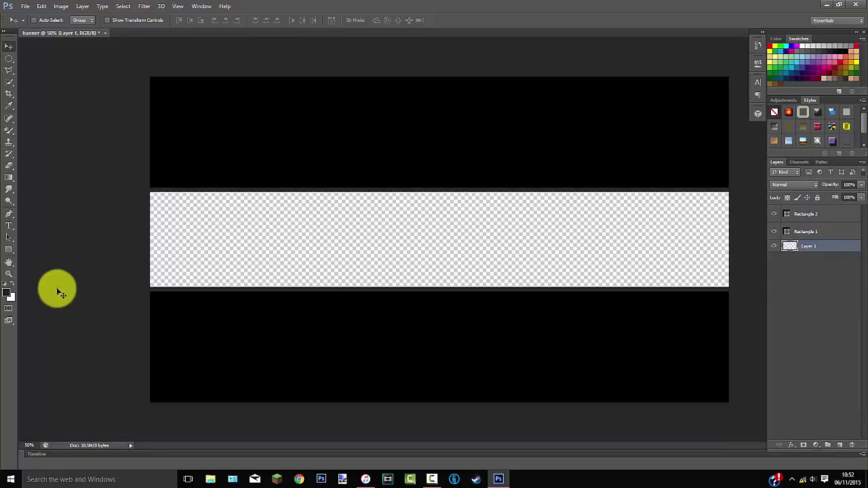
Step: Draw a grey-filled rectangle on the bottom layer, filling the full-width strip between the black bars
{"action": "left_click", "coordinate": [12, 249]}
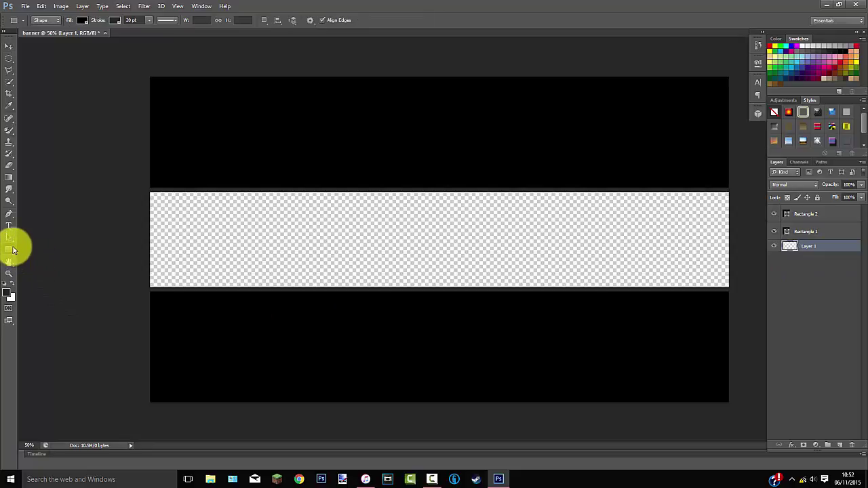
{"action": "left_click", "coordinate": [81, 20]}
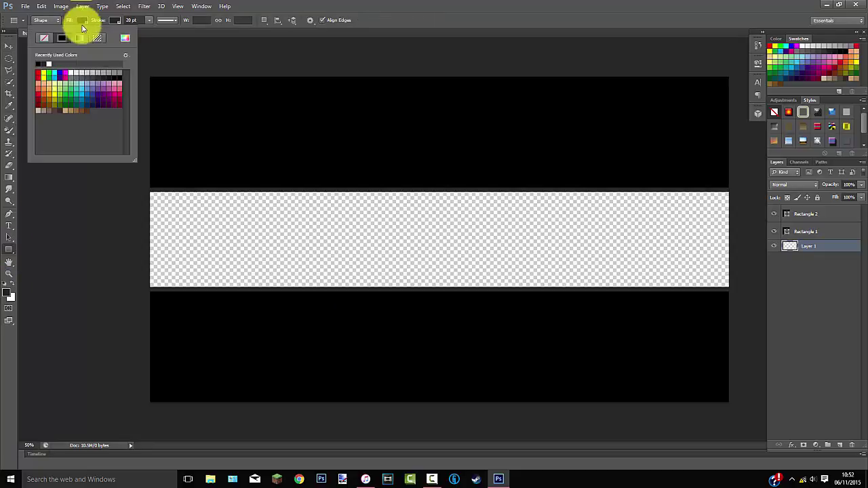
{"action": "left_click", "coordinate": [135, 181]}
{"action": "left_click_drag", "start_coordinate": [136, 181], "coordinate": [837, 320]}
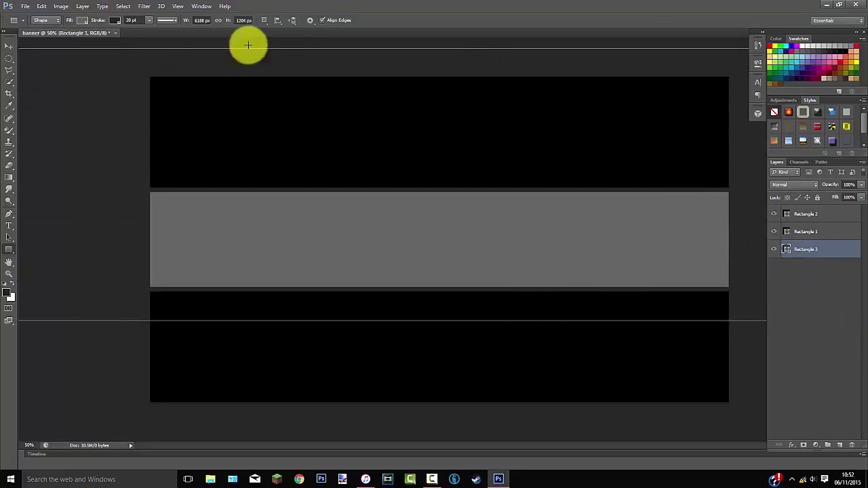
{"action": "left_click", "coordinate": [8, 46]}
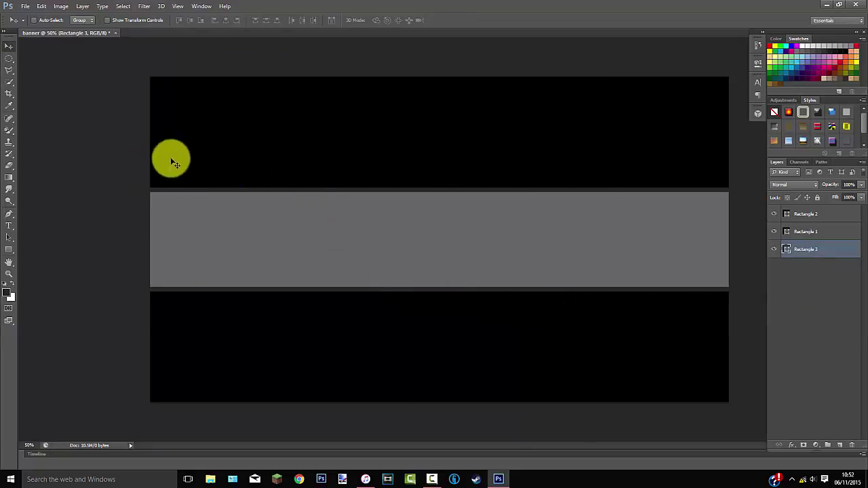
Step: Add the text "MRFLUFFY" on the grey central strip with the Type tool
{"action": "left_click", "coordinate": [10, 226]}
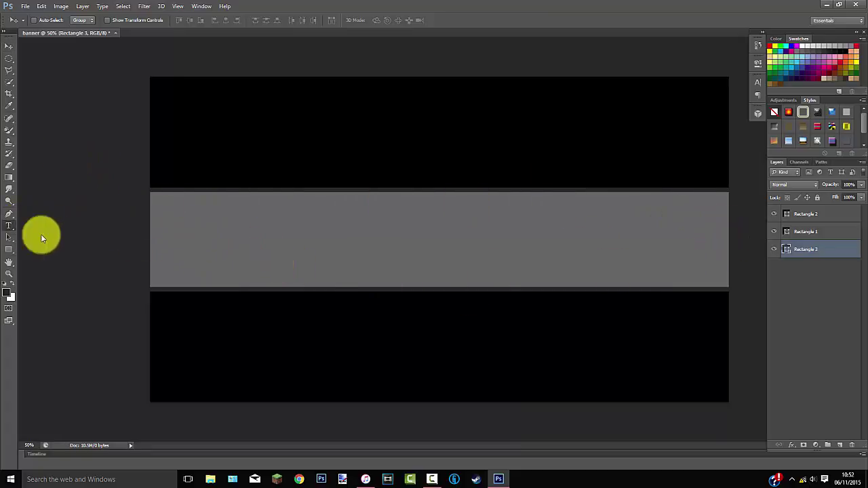
{"action": "left_click", "coordinate": [389, 250]}
{"action": "left_click", "coordinate": [304, 238]}
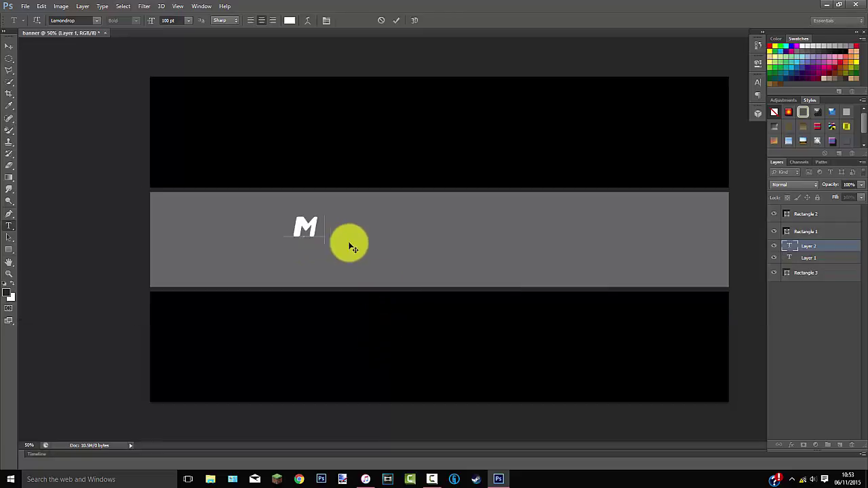
{"action": "type", "text": "MRFLUFFY"}
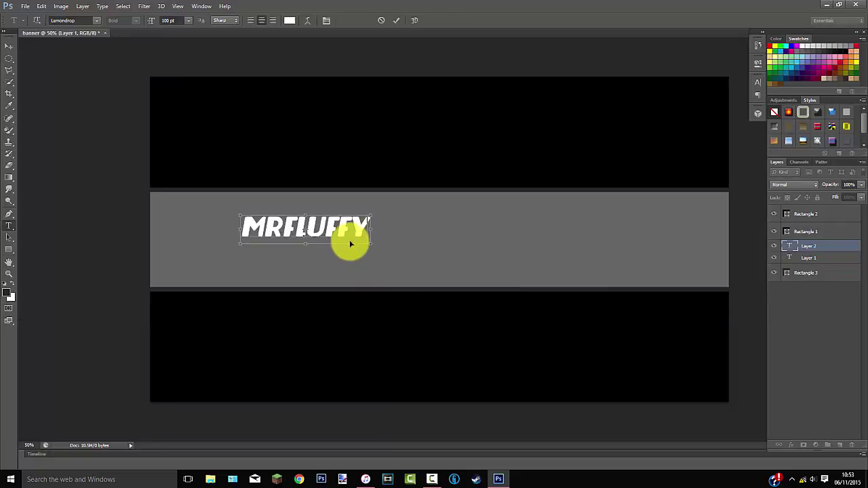
Step: Change the font of the whole MRFLUFFY text to Cartoonist
{"action": "key", "text": "ctrl+a"}
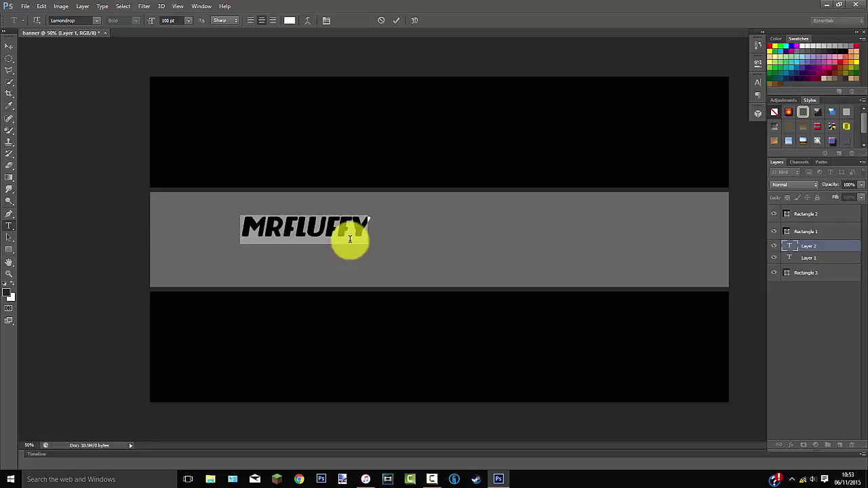
{"action": "left_click", "coordinate": [97, 21]}
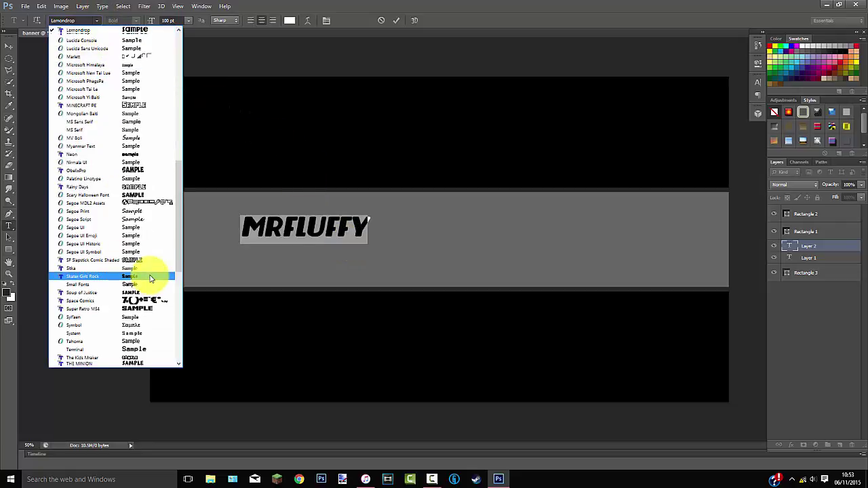
{"action": "scroll", "coordinate": [145, 277], "scroll_direction": "up", "scroll_amount": 3}
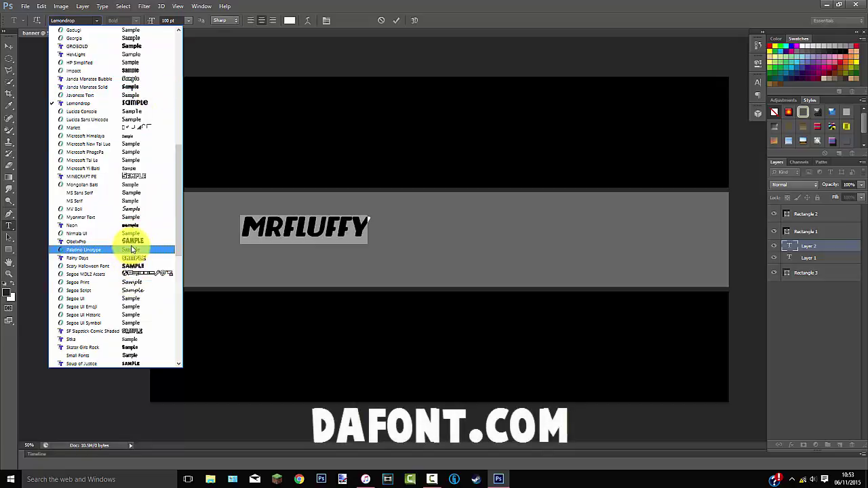
{"action": "key", "text": "Up"}
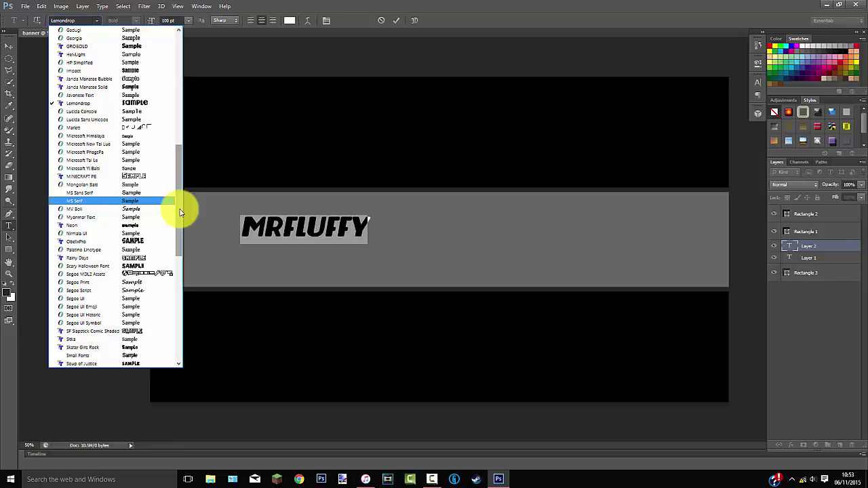
{"action": "left_click_drag", "start_coordinate": [180, 212], "coordinate": [177, 153]}
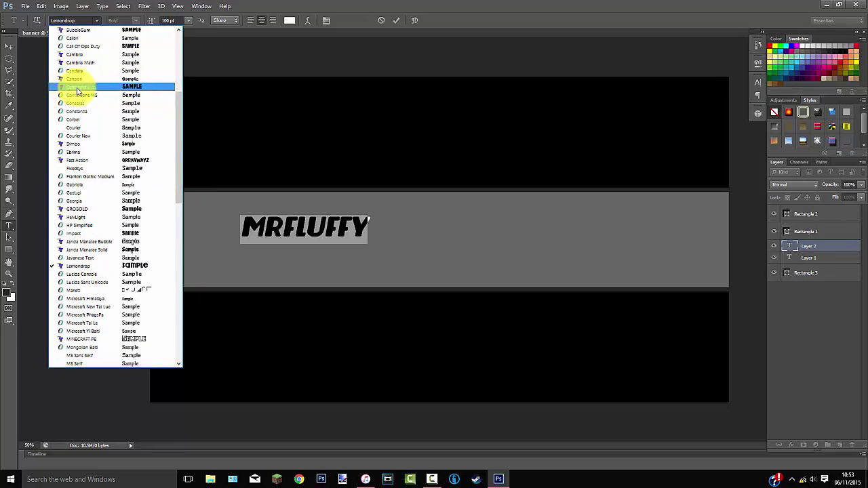
{"action": "left_click", "coordinate": [130, 86]}
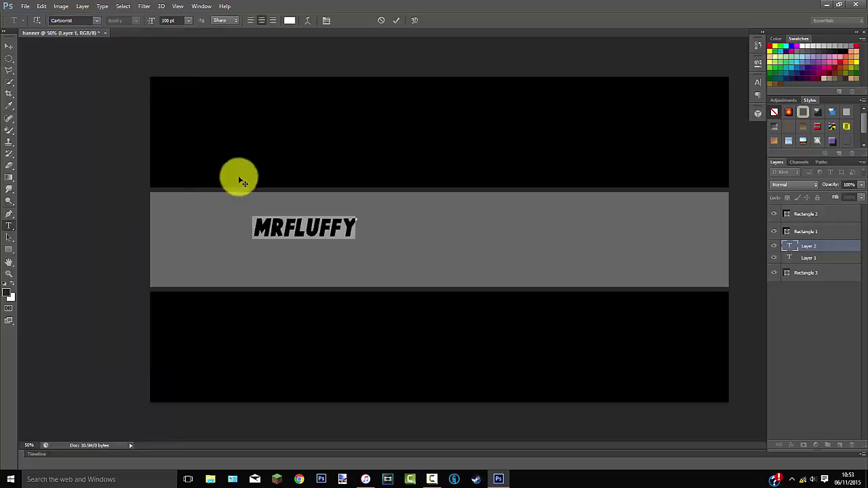
Step: Set the MRFLUFFY text colour to white (ffffff) and its font size to 150 pt
{"action": "left_click", "coordinate": [319, 227]}
{"action": "left_click_drag", "start_coordinate": [342, 229], "coordinate": [215, 228]}
{"action": "left_click", "coordinate": [289, 20]}
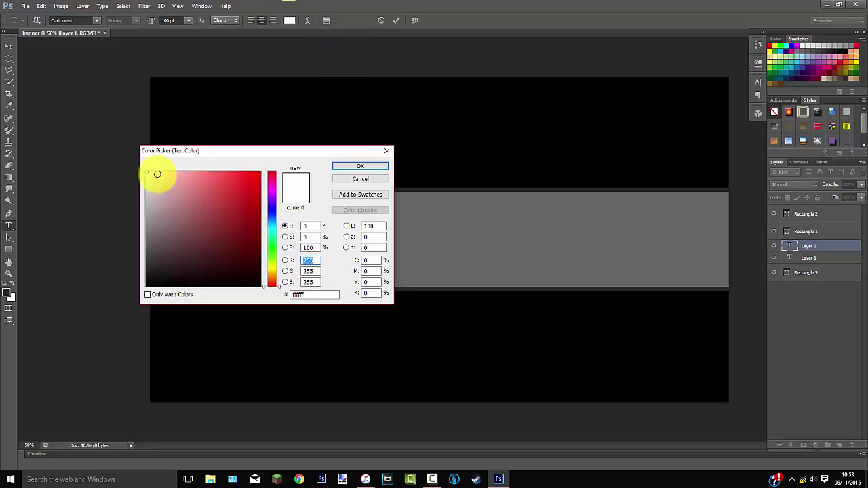
{"action": "left_click_drag", "start_coordinate": [147, 176], "coordinate": [139, 162]}
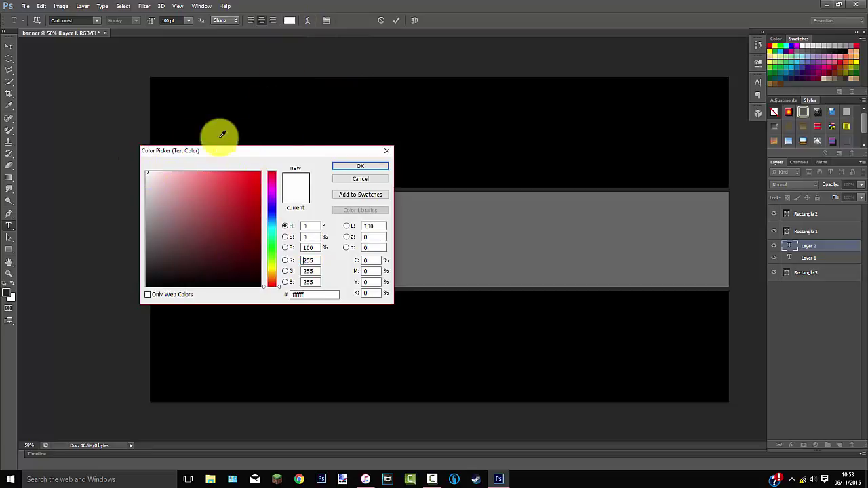
{"action": "left_click", "coordinate": [356, 167]}
{"action": "left_click", "coordinate": [168, 20]}
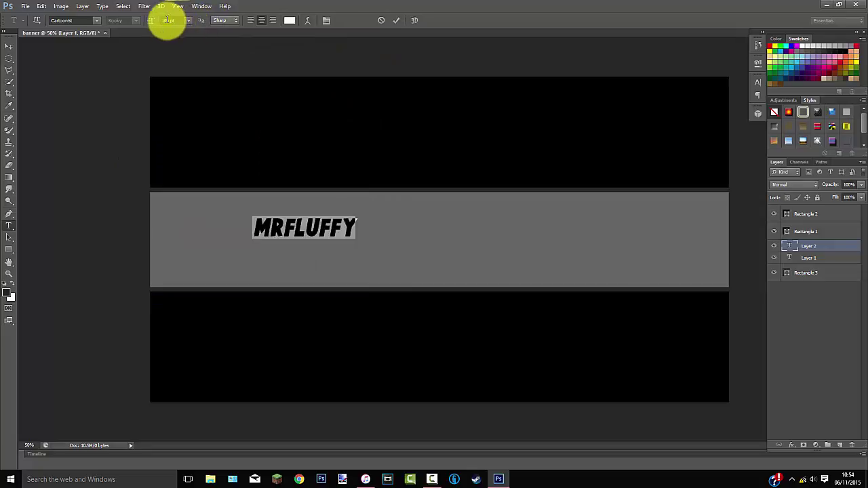
{"action": "type", "text": "15"}
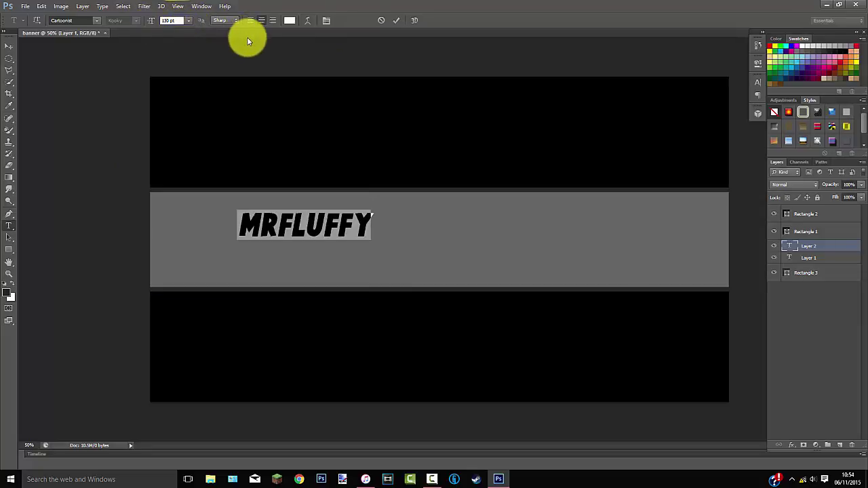
{"action": "type", "text": "150"}
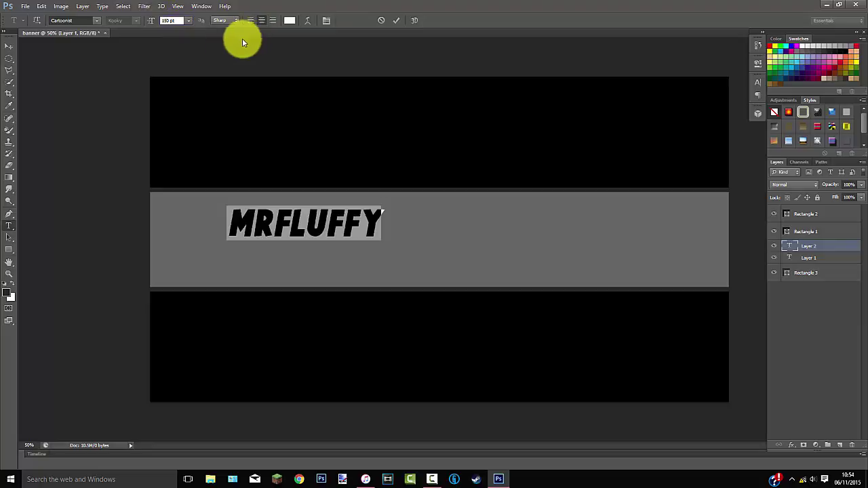
Step: Align the MRFLUFFY text layer to the vertical and horizontal centres of the full canvas, with the selection cleared at the end
{"action": "left_click", "coordinate": [9, 46]}
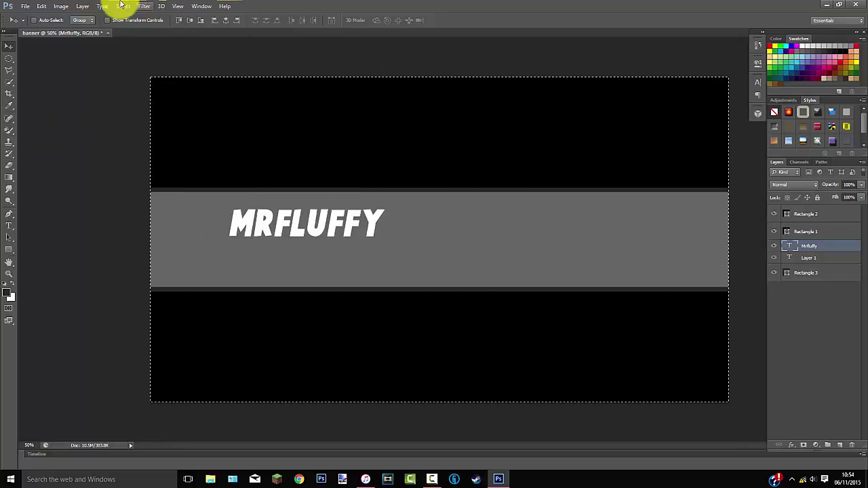
{"action": "left_click", "coordinate": [82, 6]}
{"action": "mouse_move", "coordinate": [163, 230]}
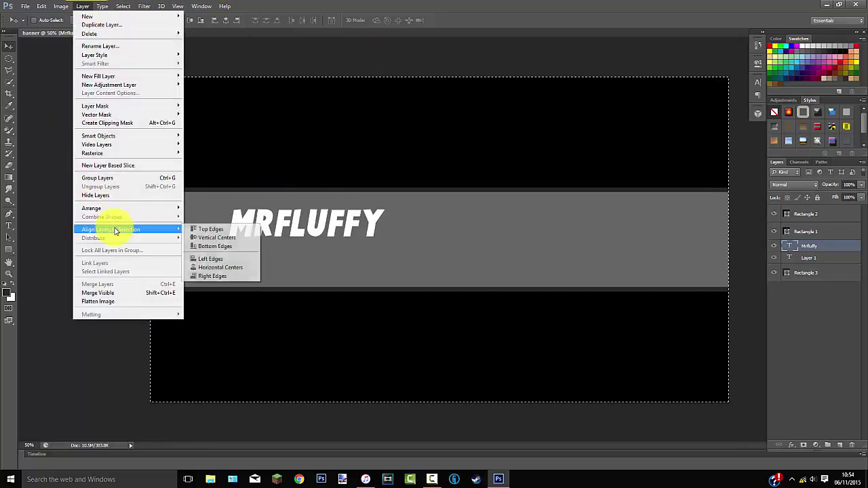
{"action": "left_click", "coordinate": [218, 238]}
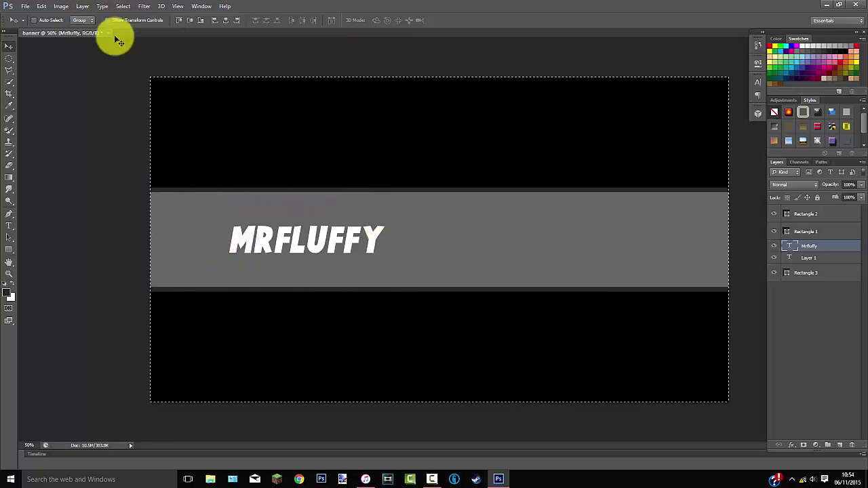
{"action": "left_click", "coordinate": [82, 6]}
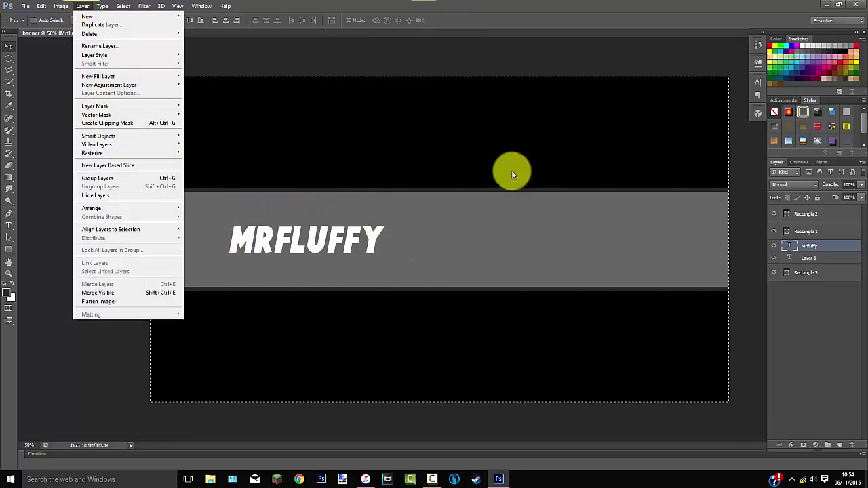
{"action": "mouse_move", "coordinate": [145, 229]}
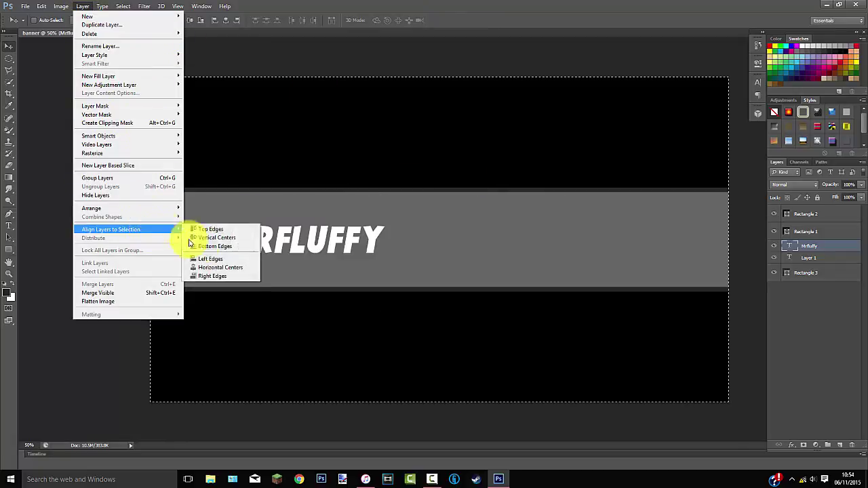
{"action": "left_click", "coordinate": [221, 270]}
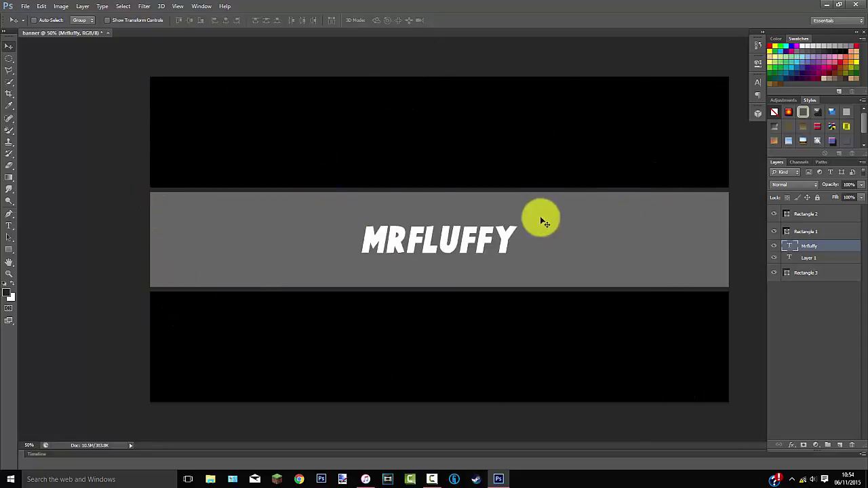
{"action": "right_click", "coordinate": [811, 249]}
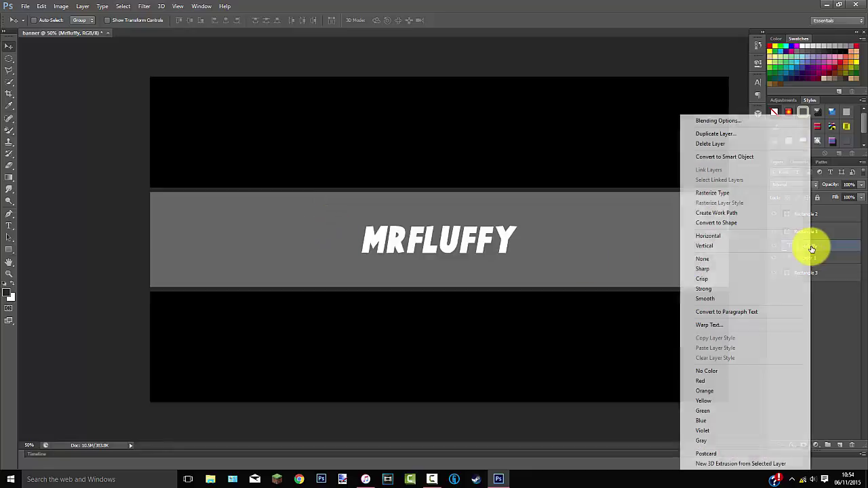
{"action": "left_click", "coordinate": [744, 122]}
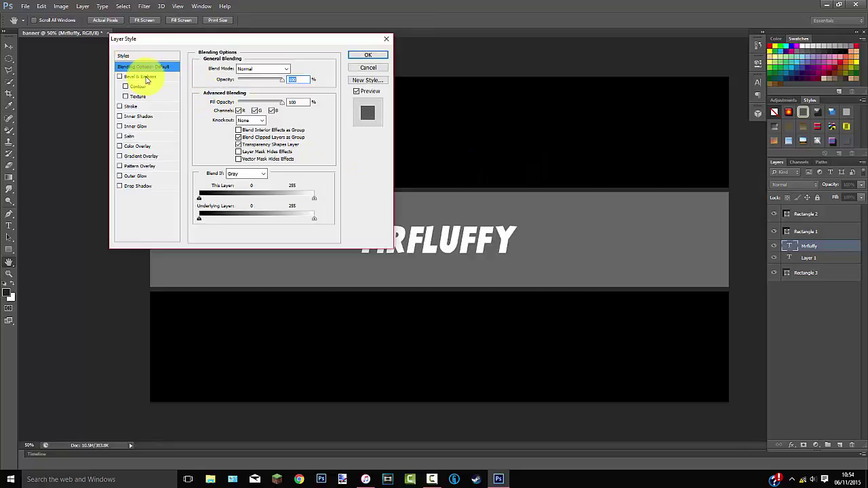
{"action": "left_click", "coordinate": [147, 80]}
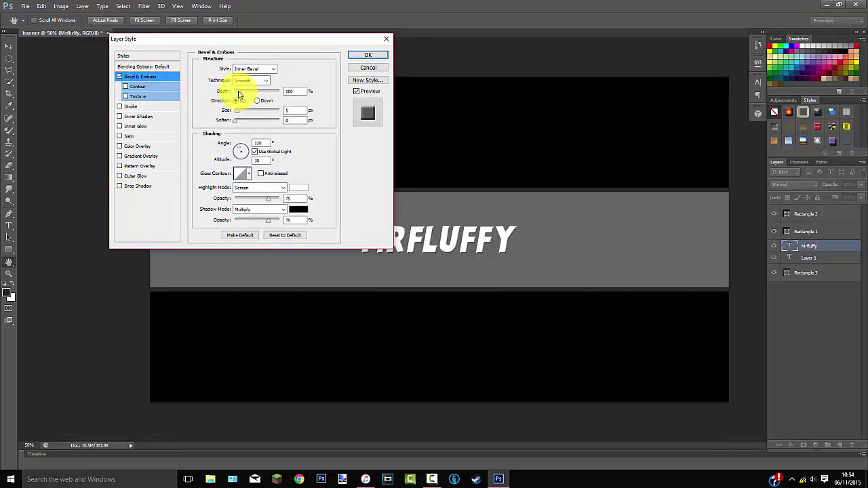
{"action": "left_click_drag", "start_coordinate": [238, 93], "coordinate": [314, 91]}
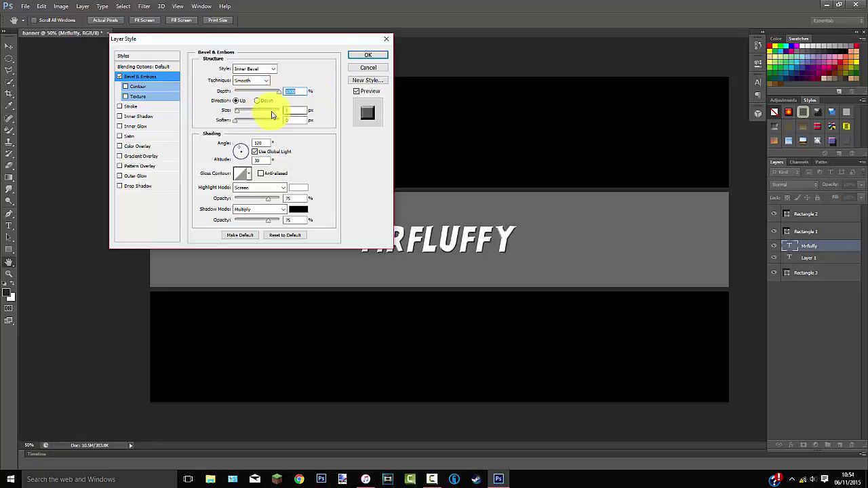
{"action": "key", "text": "Tab"}
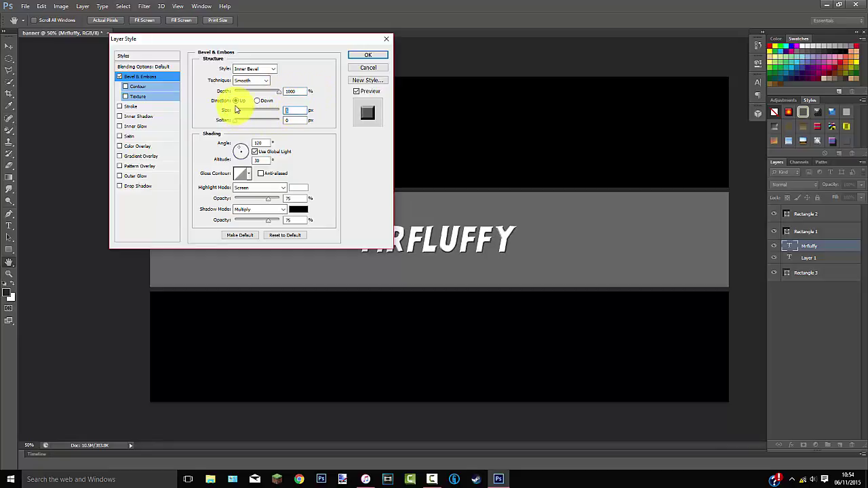
{"action": "type", "text": "2"}
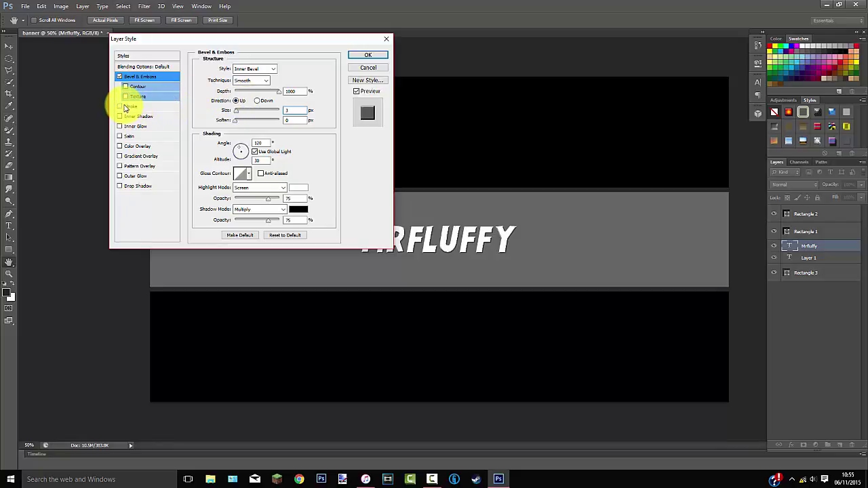
{"action": "left_click", "coordinate": [129, 108]}
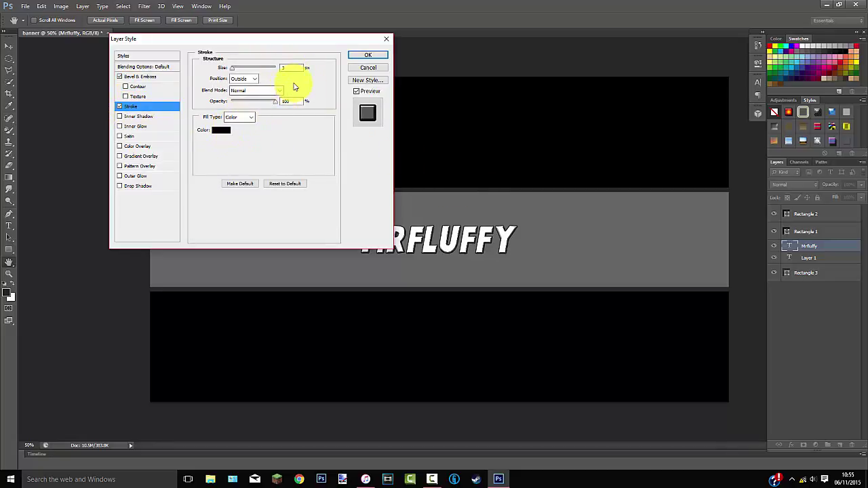
{"action": "left_click", "coordinate": [368, 69]}
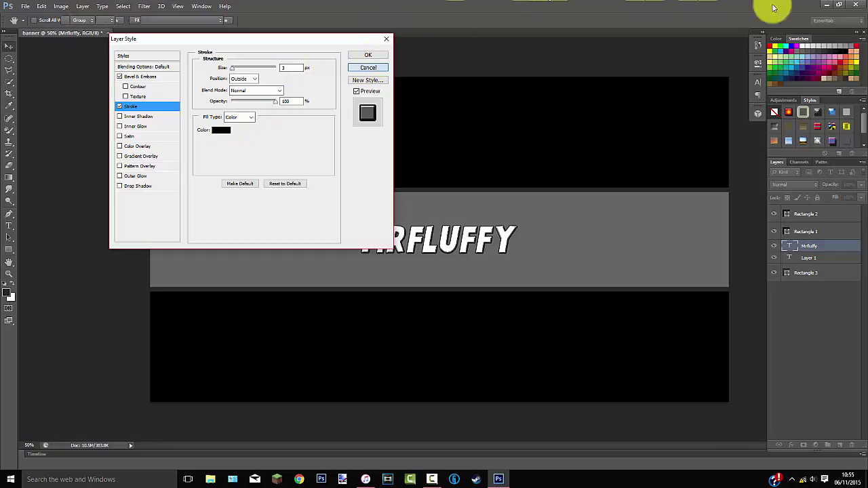
Step: Look at the existing MRFLUFFY banner on the desktop wallpaper for reference and switch back to Photoshop
{"action": "left_click", "coordinate": [826, 7]}
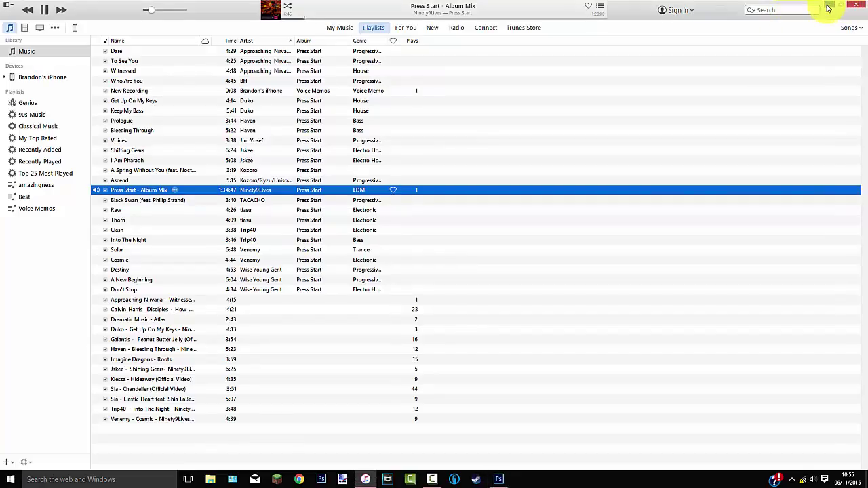
{"action": "left_click", "coordinate": [826, 6]}
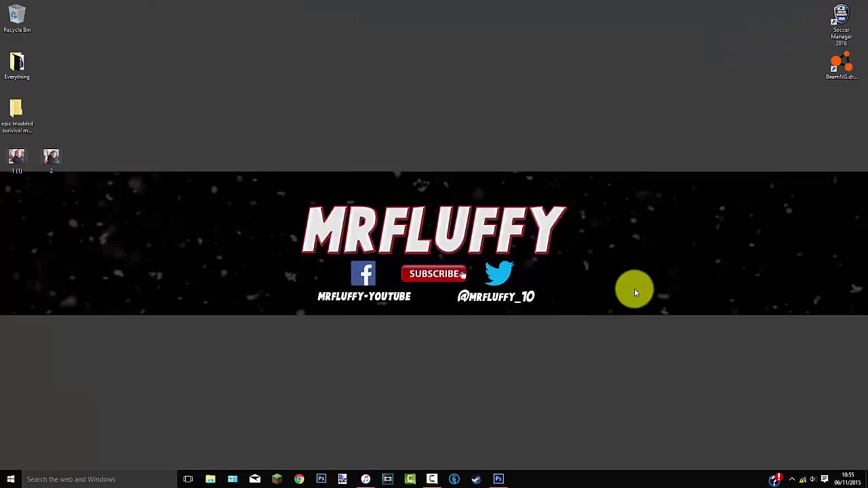
{"action": "left_click", "coordinate": [499, 475]}
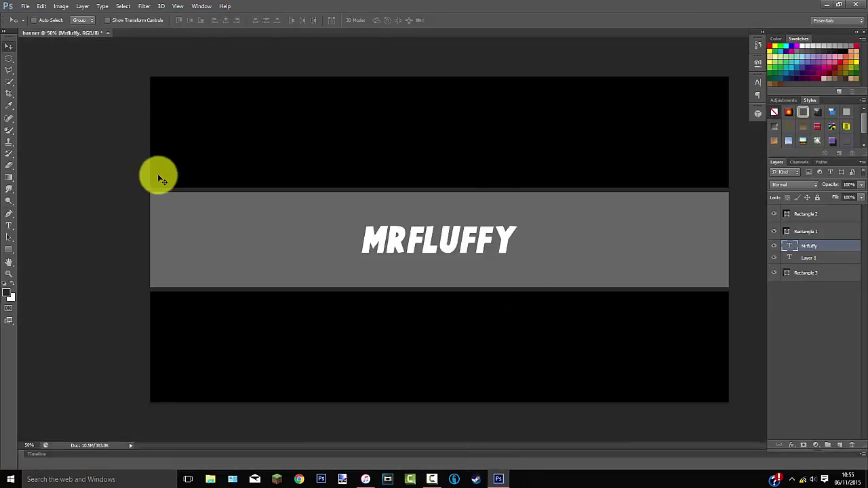
Step: Add a Bevel & Emboss inner bevel with 1000% depth and 1 px size to the MRFLUFFY text layer, and enable its Stroke effect
{"action": "right_click", "coordinate": [817, 247]}
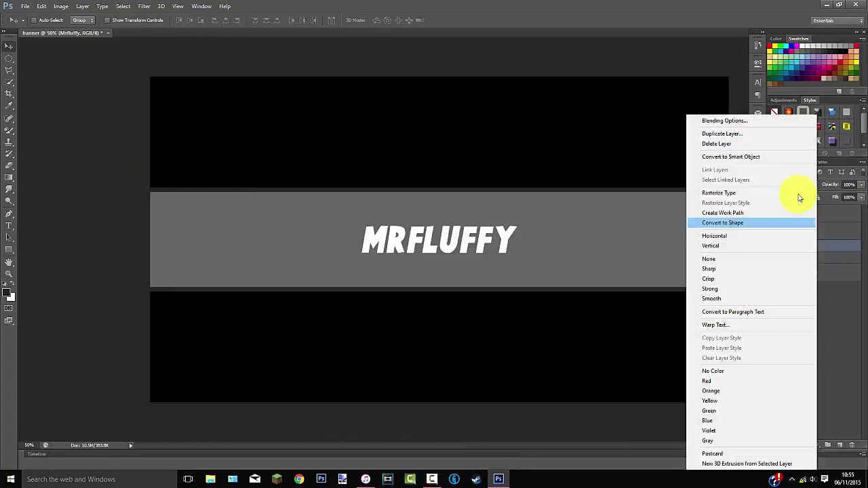
{"action": "left_click", "coordinate": [766, 118]}
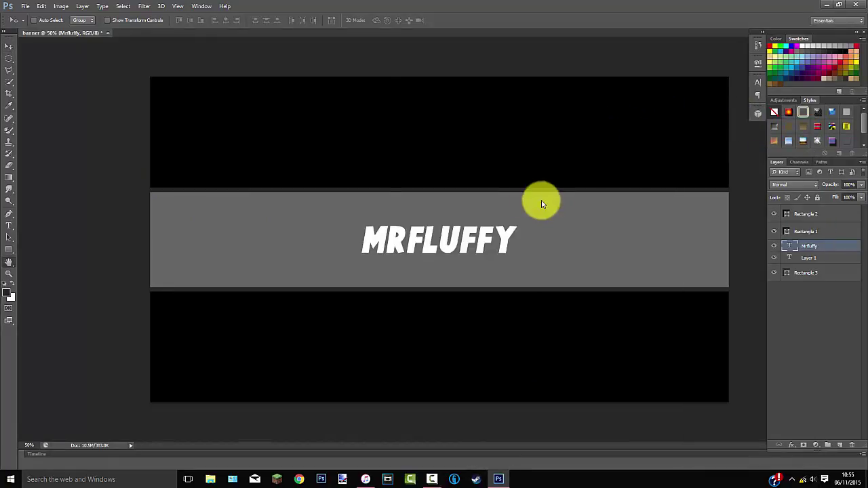
{"action": "left_click", "coordinate": [134, 78]}
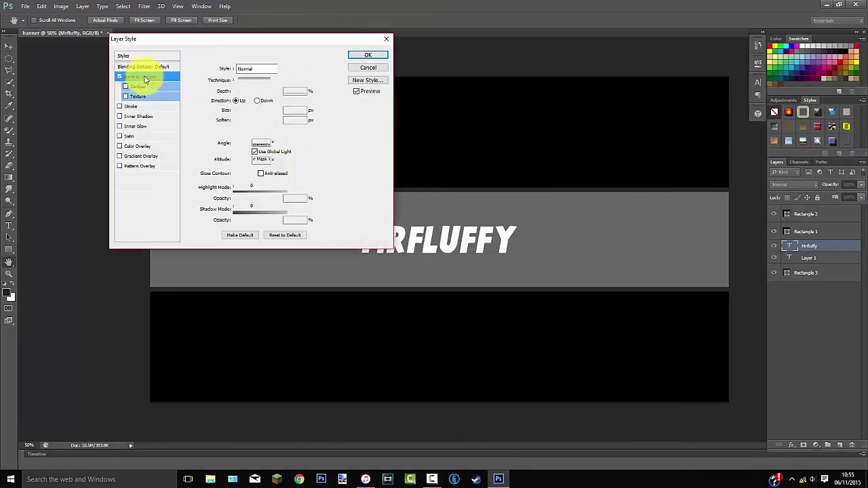
{"action": "left_click_drag", "start_coordinate": [293, 110], "coordinate": [226, 114]}
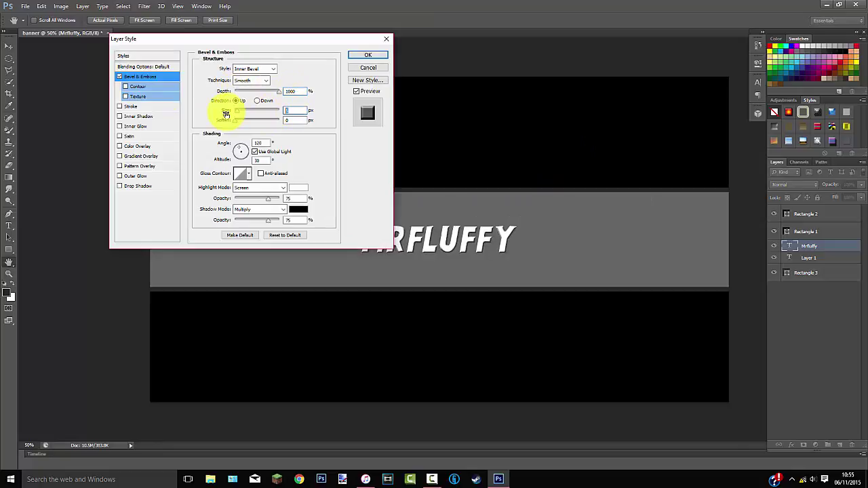
{"action": "type", "text": "3"}
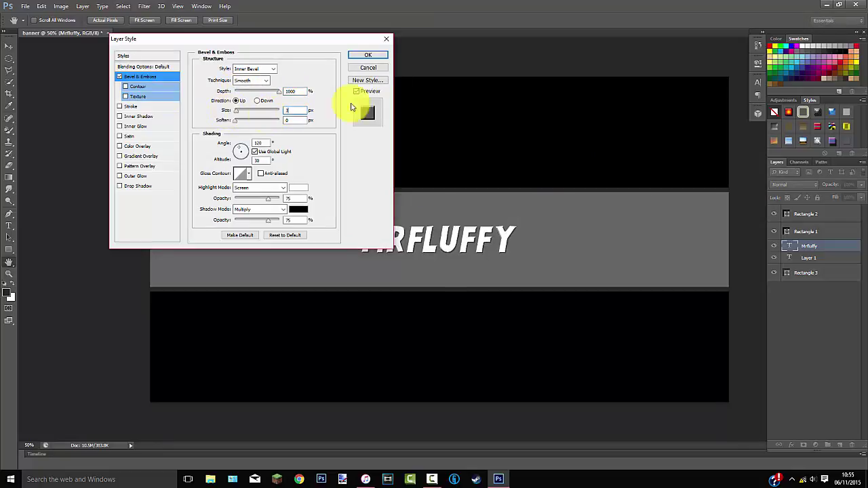
{"action": "left_click", "coordinate": [121, 107]}
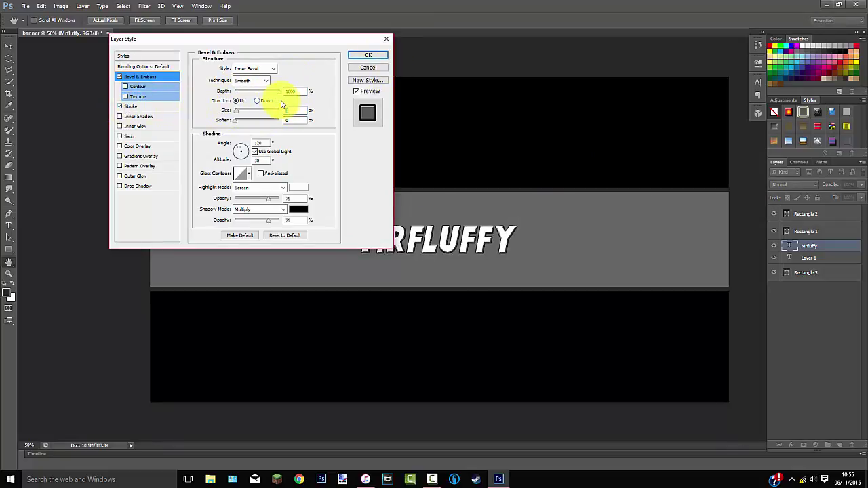
{"action": "type", "text": "0"}
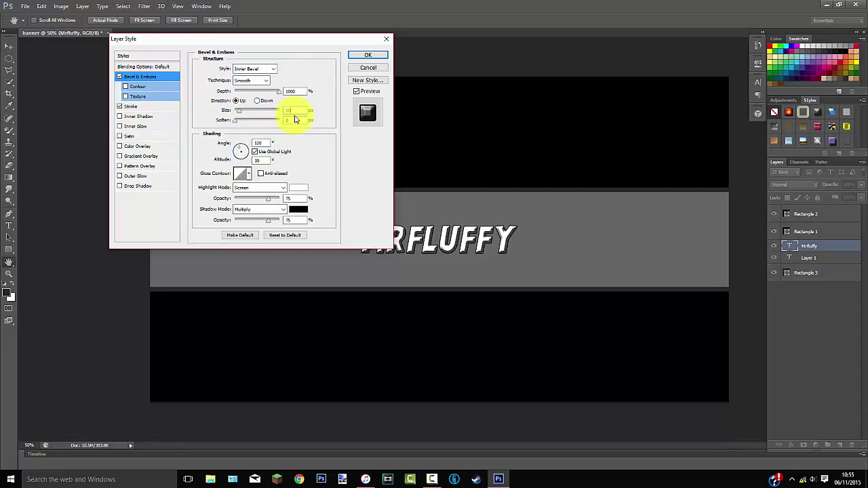
{"action": "key", "text": "BackSpace"}
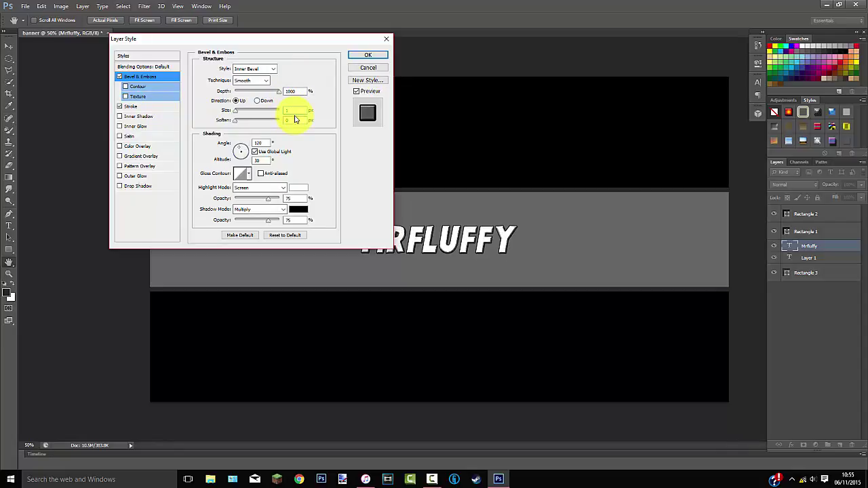
Step: Set the black outside stroke's size to 5 px and increase the bevel's Soften amount to roughly a third of its range
{"action": "left_click", "coordinate": [136, 108]}
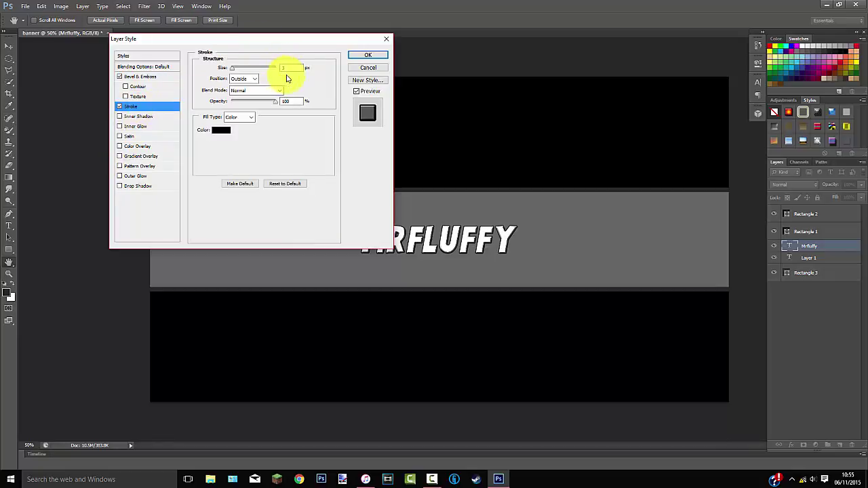
{"action": "type", "text": "5"}
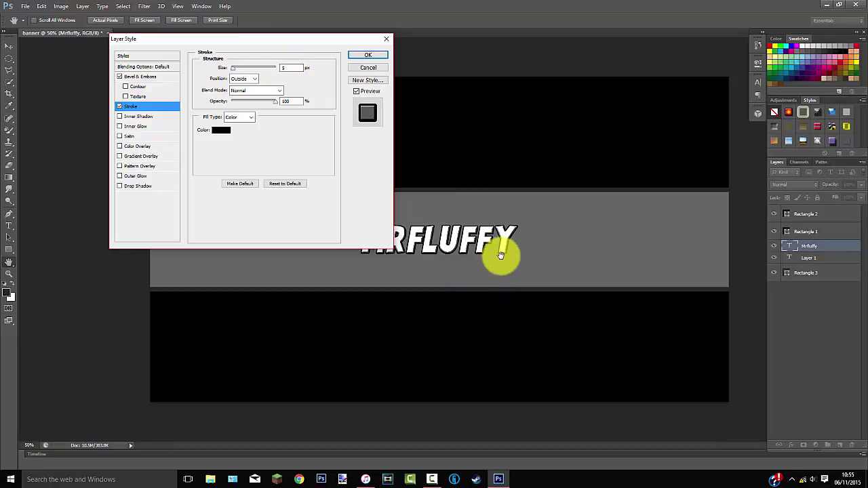
{"action": "left_click", "coordinate": [138, 78]}
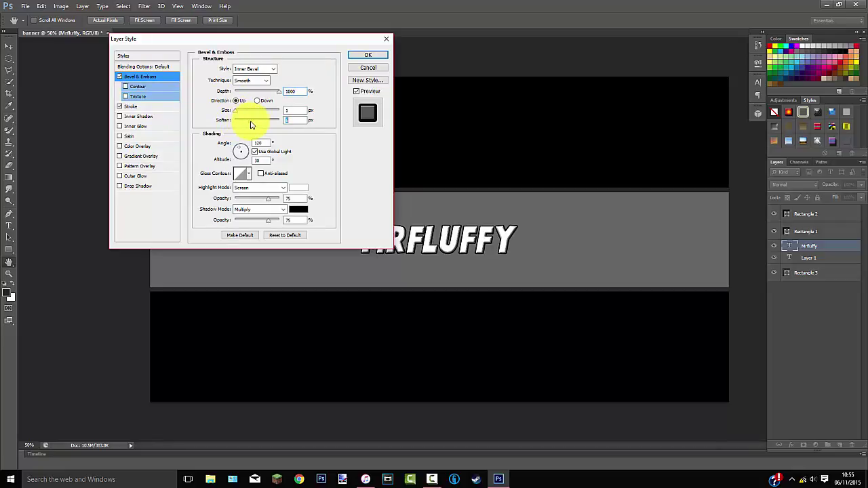
{"action": "left_click_drag", "start_coordinate": [251, 125], "coordinate": [250, 124]}
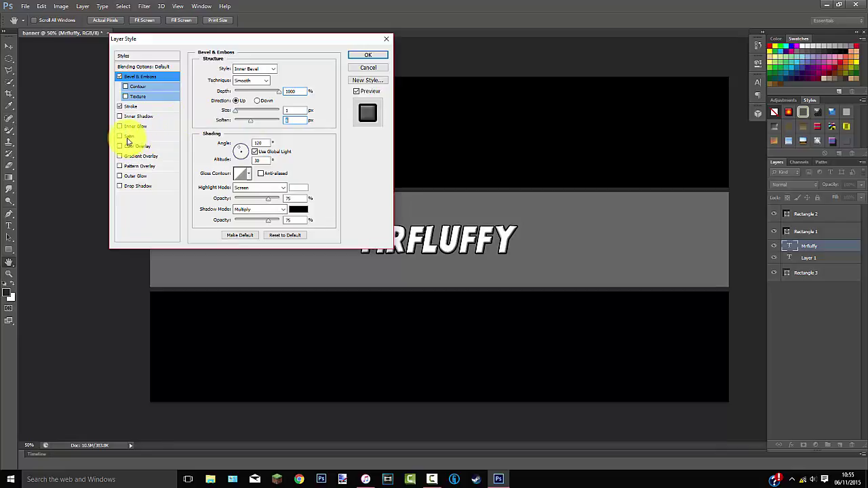
Step: Add a Satin effect to the text and reduce its opacity to nearly zero
{"action": "left_click", "coordinate": [128, 137]}
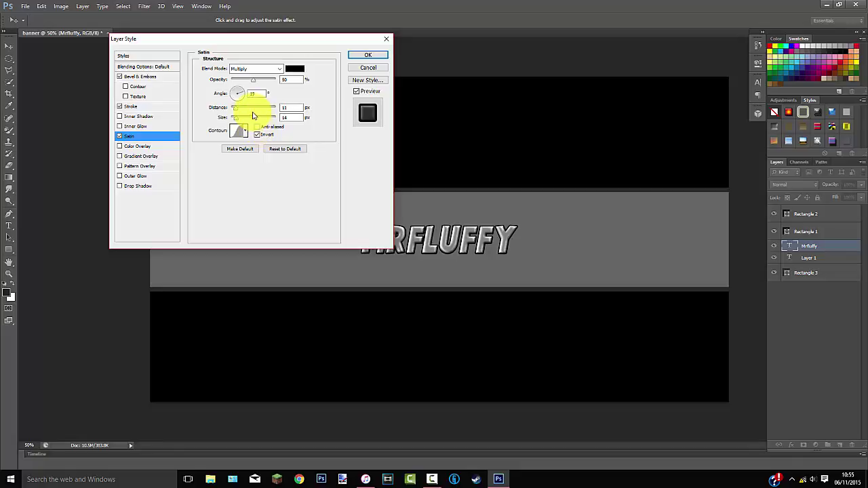
{"action": "left_click_drag", "start_coordinate": [251, 82], "coordinate": [240, 83]}
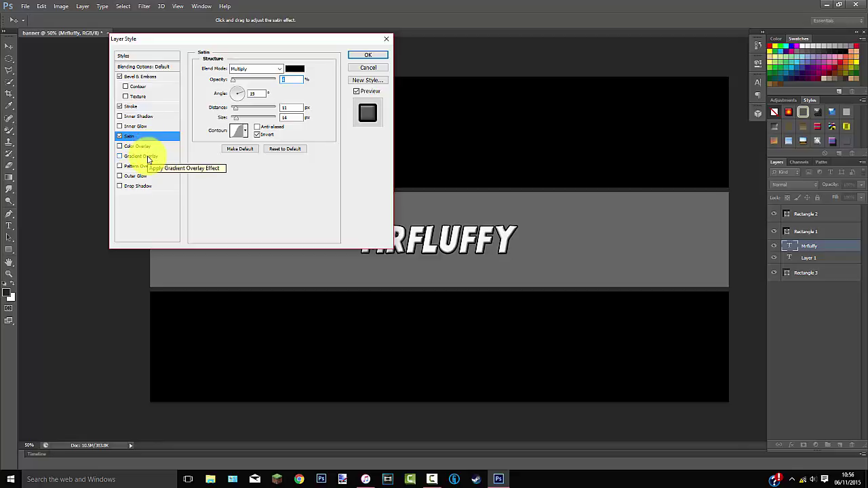
Step: Add a Gradient Overlay to the text using the orange-yellow-orange preset, with its scale set to 138%
{"action": "left_click", "coordinate": [148, 158]}
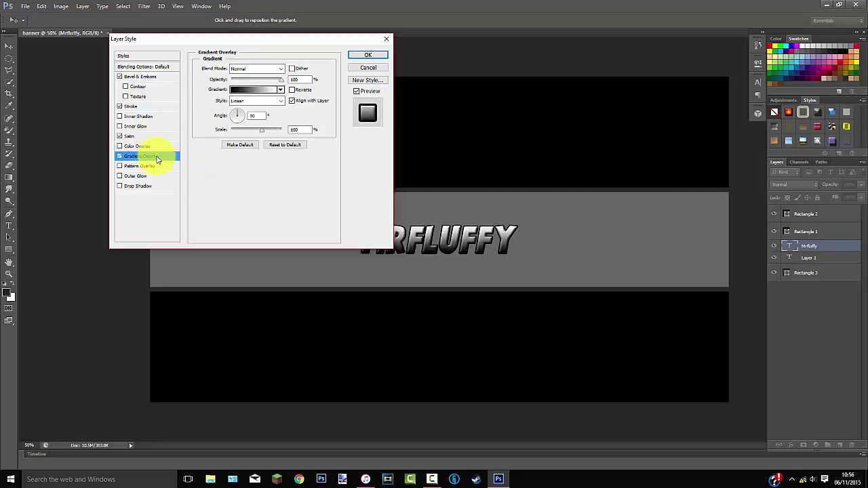
{"action": "left_click", "coordinate": [281, 90]}
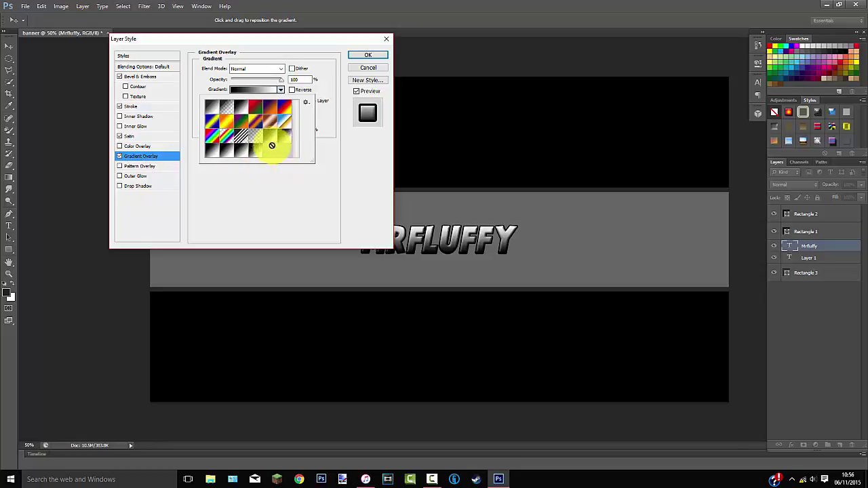
{"action": "left_click", "coordinate": [322, 145]}
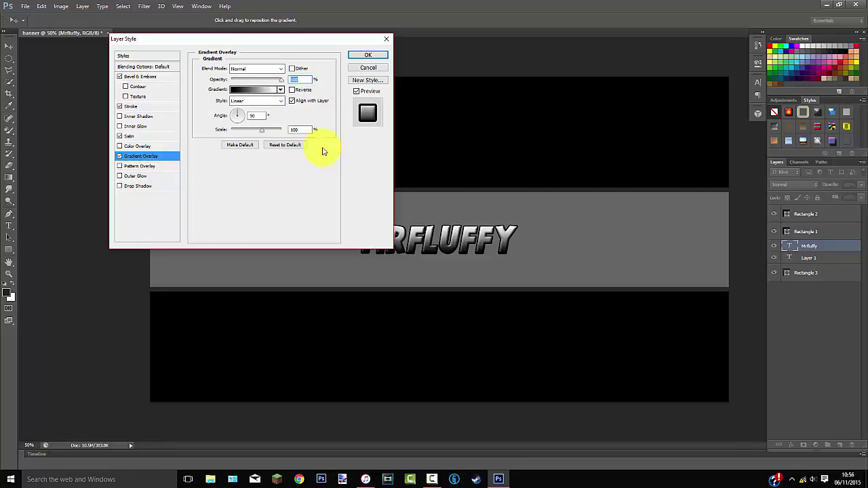
{"action": "left_click", "coordinate": [280, 90]}
{"action": "left_click", "coordinate": [227, 122]}
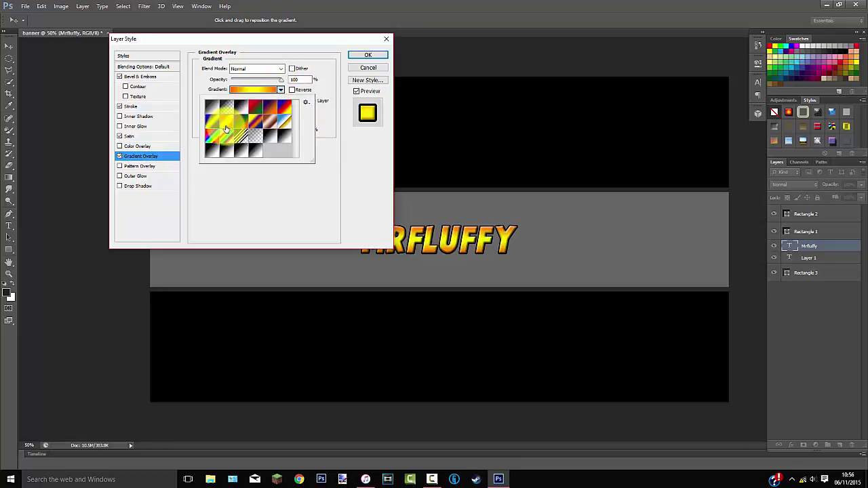
{"action": "left_click", "coordinate": [288, 178]}
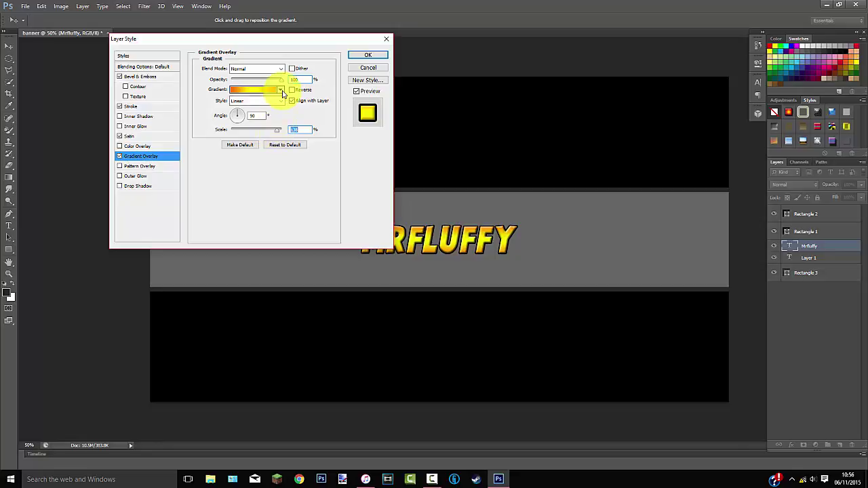
Step: Change the Gradient Overlay to the black-to-white preset and lower its opacity to less than half
{"action": "left_click", "coordinate": [280, 89]}
{"action": "left_click", "coordinate": [239, 109]}
{"action": "left_click", "coordinate": [268, 139]}
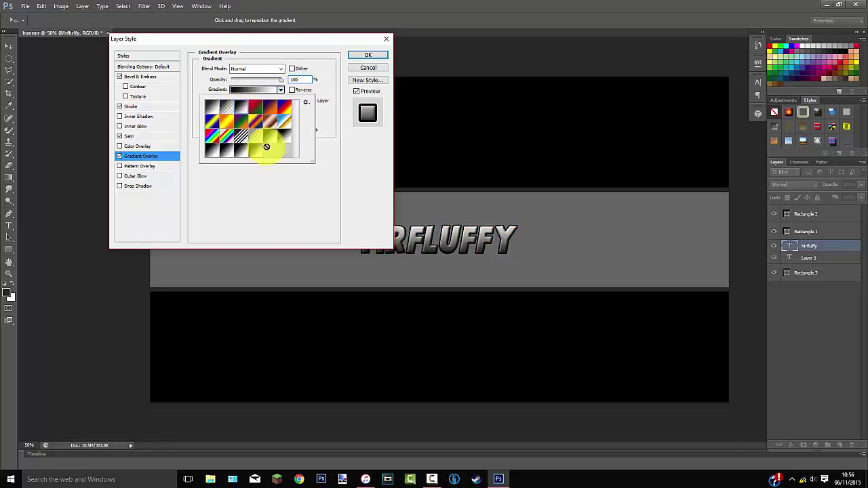
{"action": "left_click", "coordinate": [300, 179]}
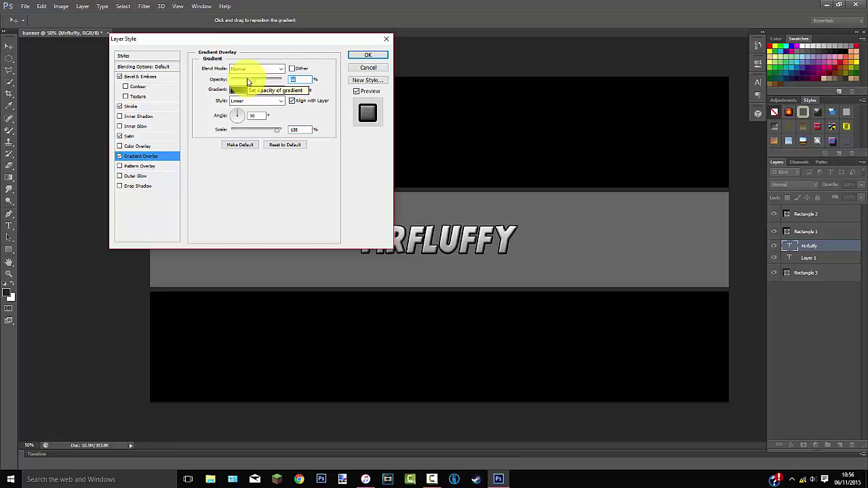
Step: Add a Drop Shadow with distance 0 px, spread 33% and size 33 px, and apply all the layer styles to the text
{"action": "left_click", "coordinate": [141, 187]}
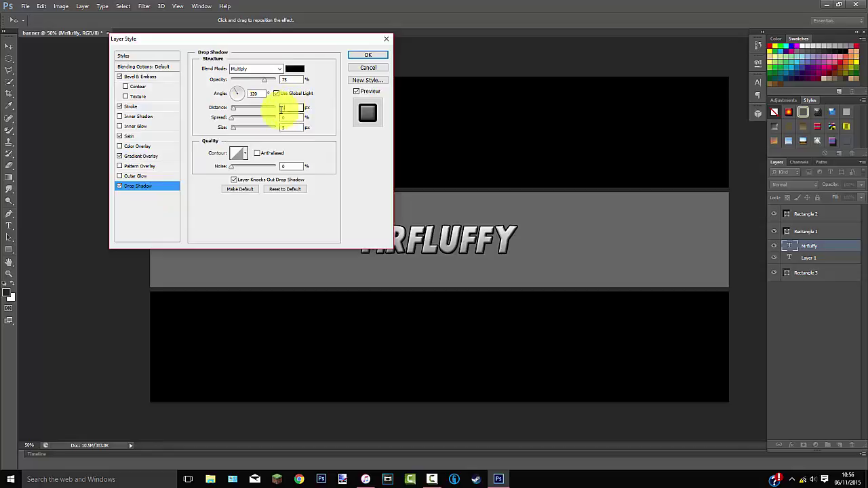
{"action": "left_click", "coordinate": [282, 108]}
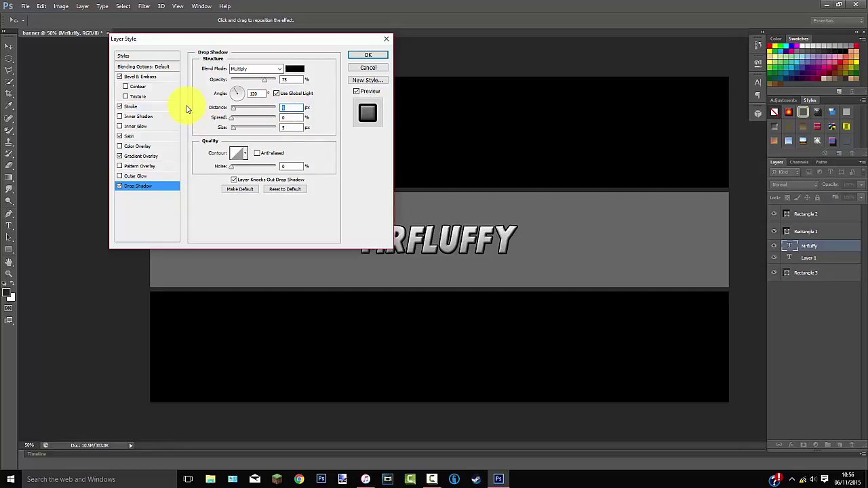
{"action": "left_click", "coordinate": [288, 117]}
{"action": "type", "text": "33"}
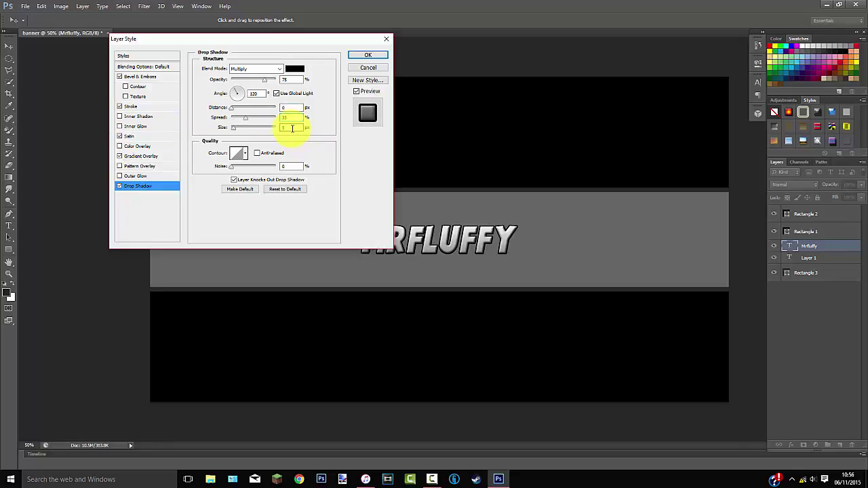
{"action": "left_click", "coordinate": [292, 128]}
{"action": "type", "text": "33"}
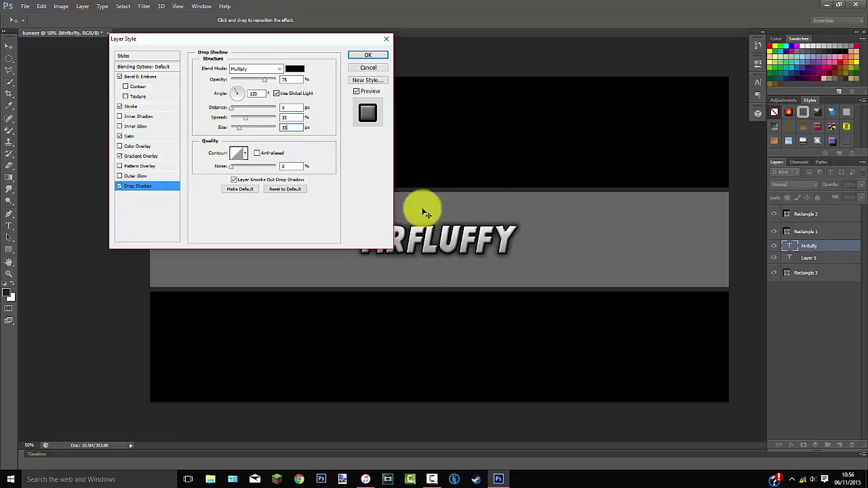
{"action": "left_click", "coordinate": [371, 55]}
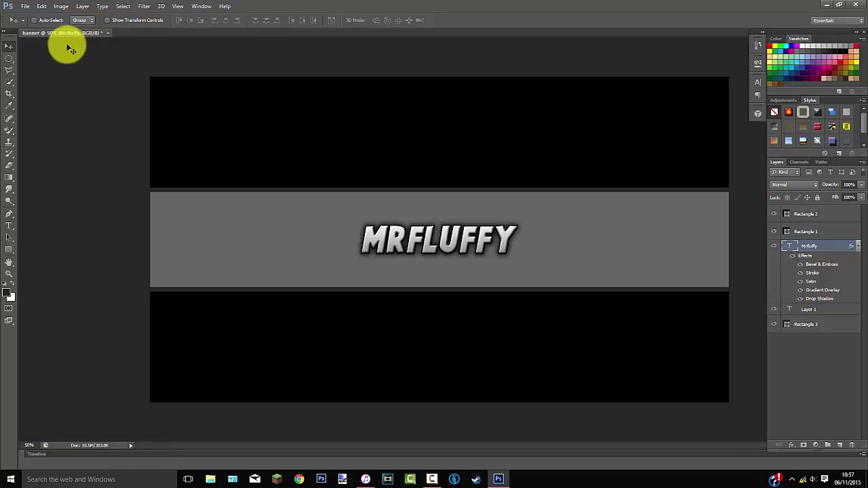
Step: Place the Facebook logo image fb from the png images folder in the Pictures library into the banner
{"action": "left_click", "coordinate": [25, 6]}
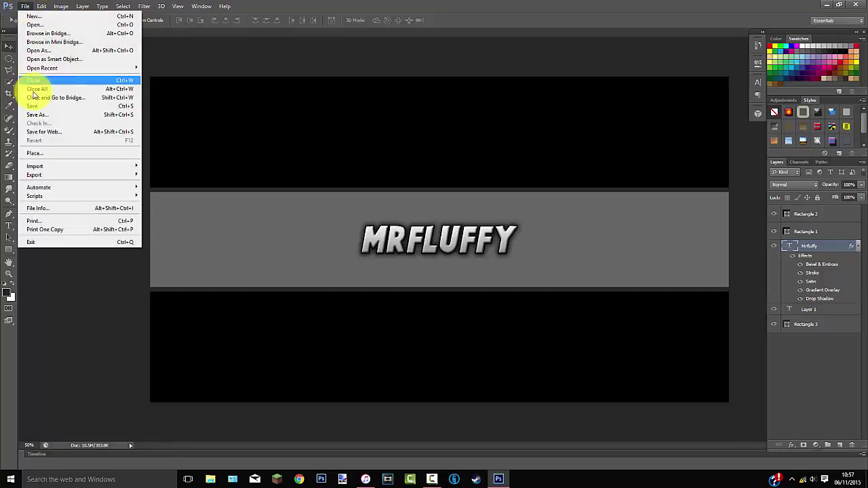
{"action": "left_click", "coordinate": [43, 156]}
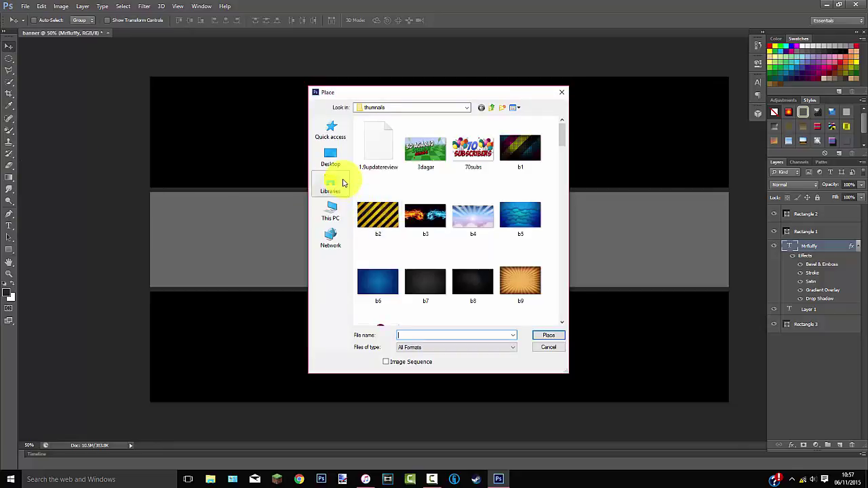
{"action": "left_click", "coordinate": [343, 182]}
{"action": "double_click", "coordinate": [489, 148]}
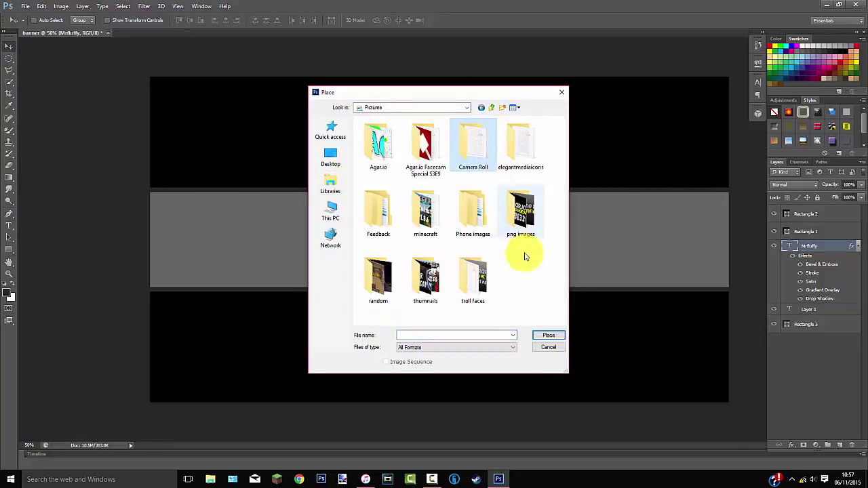
{"action": "double_click", "coordinate": [518, 221]}
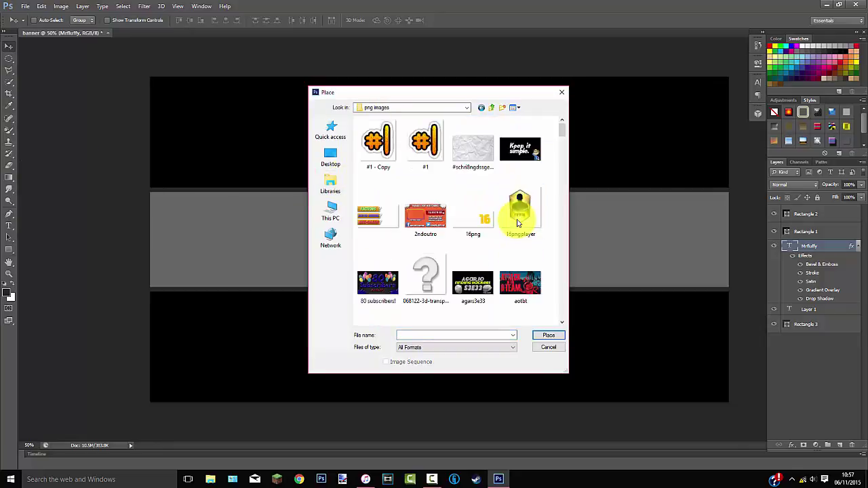
{"action": "scroll", "coordinate": [518, 221], "scroll_direction": "down", "scroll_amount": 10}
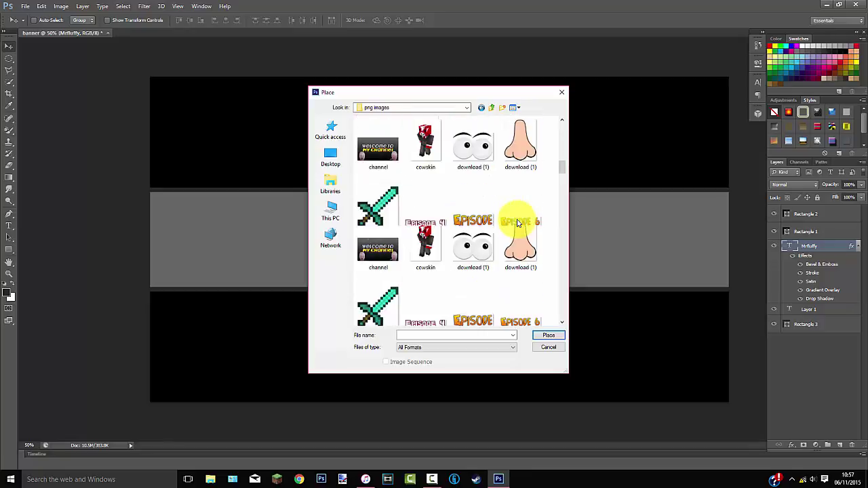
{"action": "scroll", "coordinate": [518, 221], "scroll_direction": "down", "scroll_amount": 6}
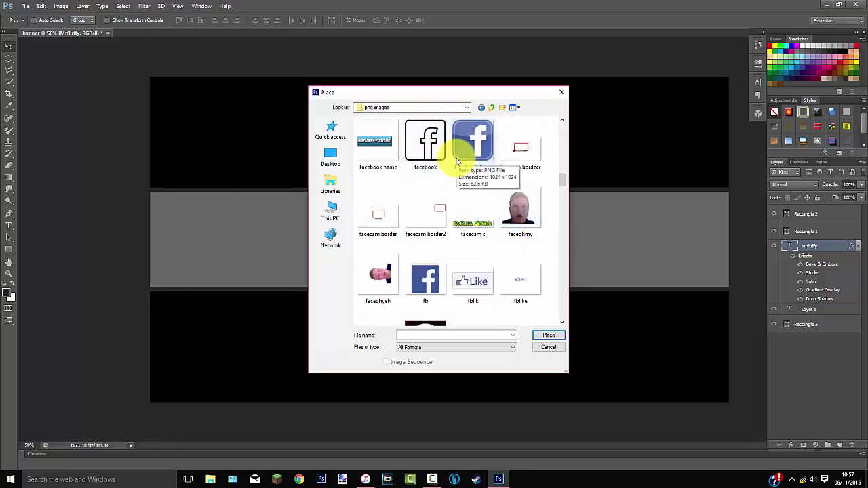
{"action": "left_click", "coordinate": [427, 281]}
{"action": "left_click", "coordinate": [548, 335]}
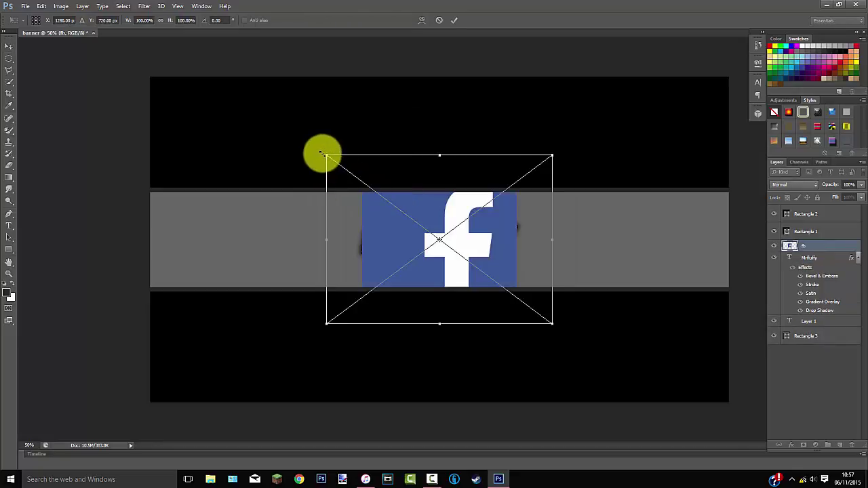
Step: Scale the Facebook logo to about 10% width and 12% height and position it just above the M of MRFLUFFY
{"action": "left_click_drag", "start_coordinate": [324, 155], "coordinate": [370, 202]}
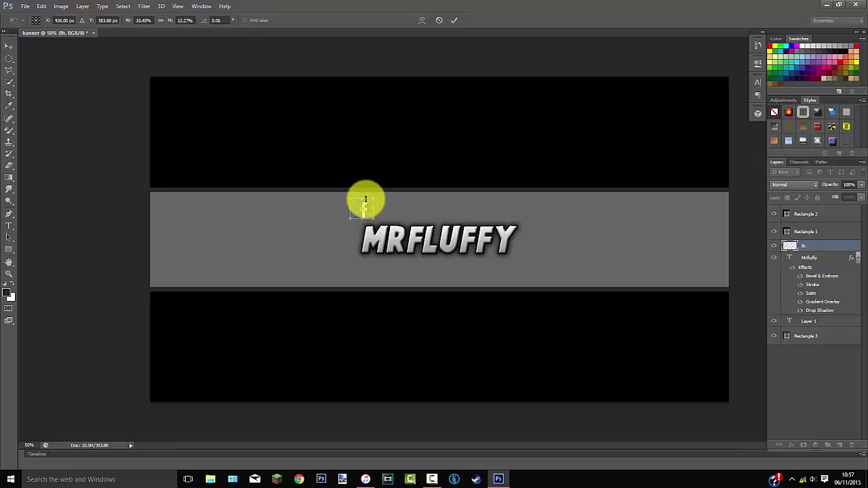
{"action": "left_click", "coordinate": [455, 22]}
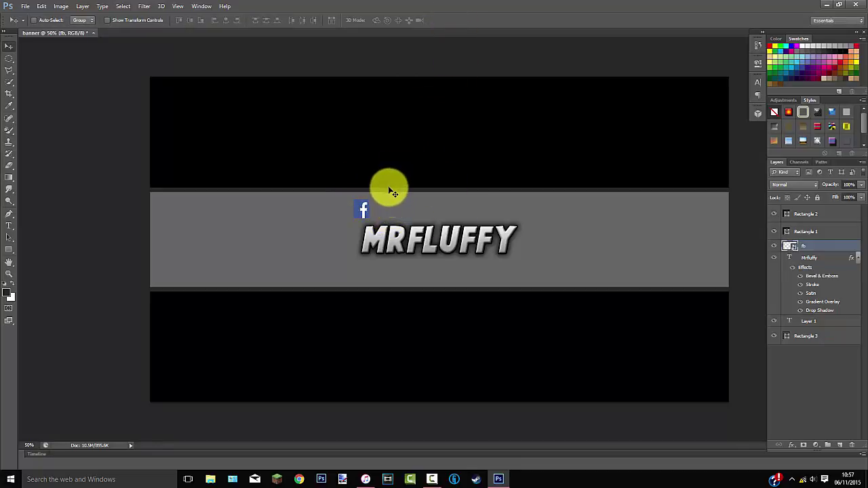
Step: Copy the layer style of the MRFLUFFY text and paste it onto the Facebook logo layer fb
{"action": "right_click", "coordinate": [819, 261]}
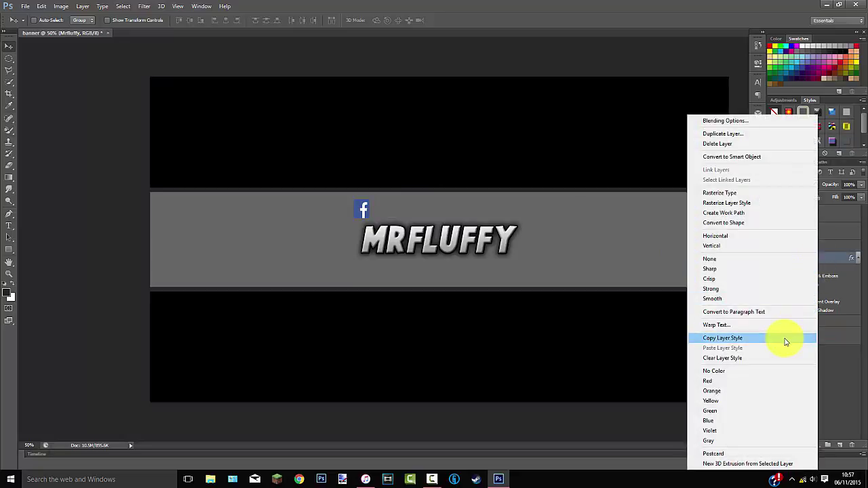
{"action": "left_click", "coordinate": [783, 341]}
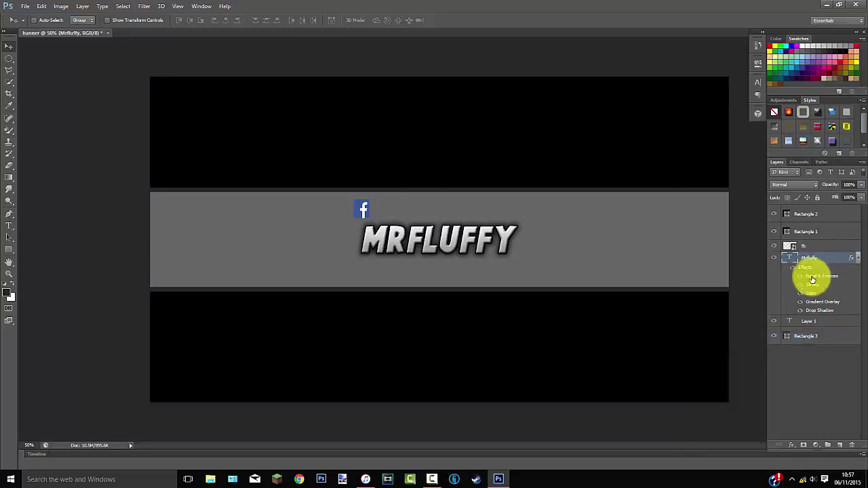
{"action": "right_click", "coordinate": [819, 247]}
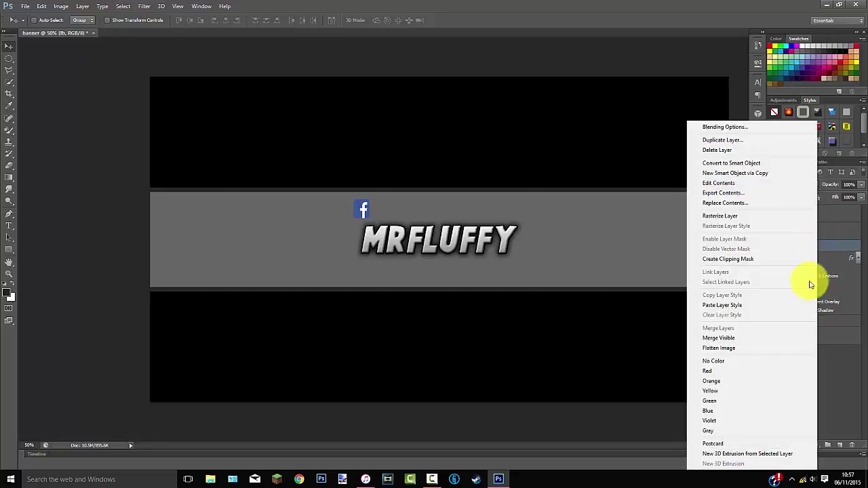
{"action": "left_click", "coordinate": [756, 305]}
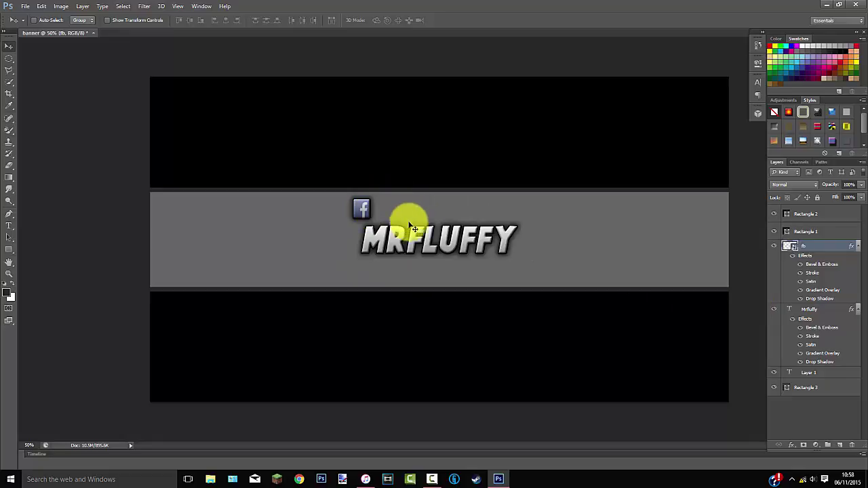
Step: Turn off the Gradient Overlay in the Facebook logo's layer style
{"action": "right_click", "coordinate": [824, 246]}
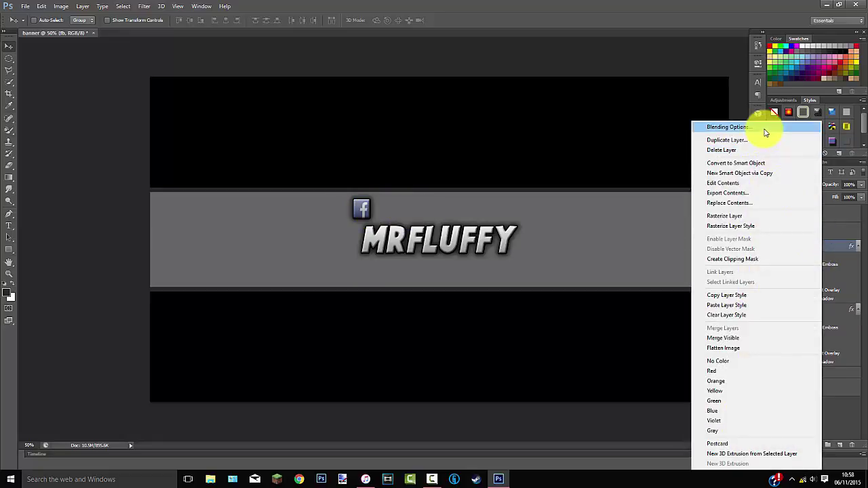
{"action": "left_click", "coordinate": [765, 127]}
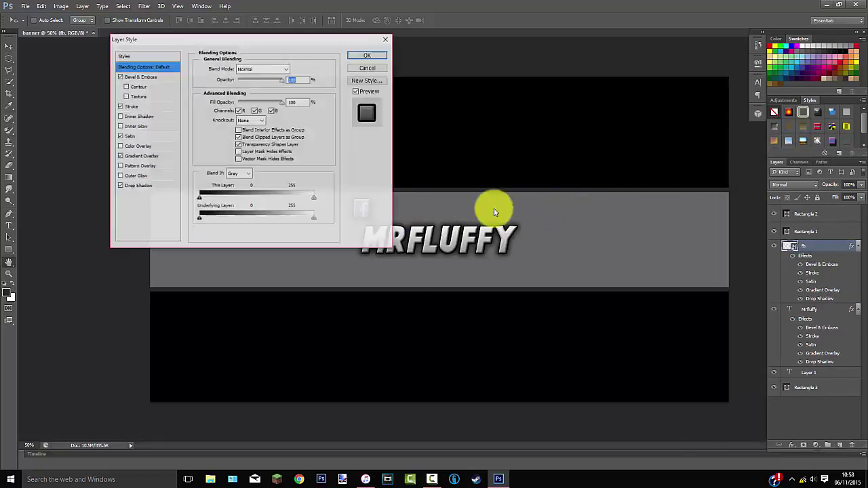
{"action": "left_click", "coordinate": [120, 156]}
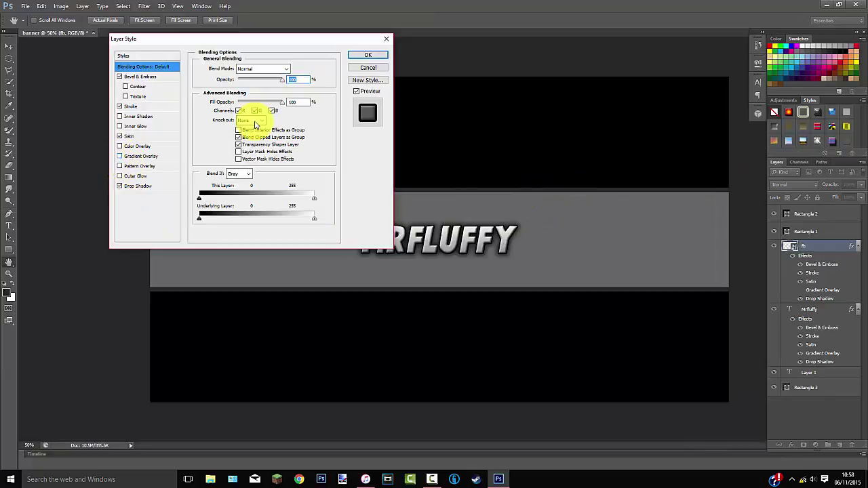
{"action": "left_click", "coordinate": [376, 58]}
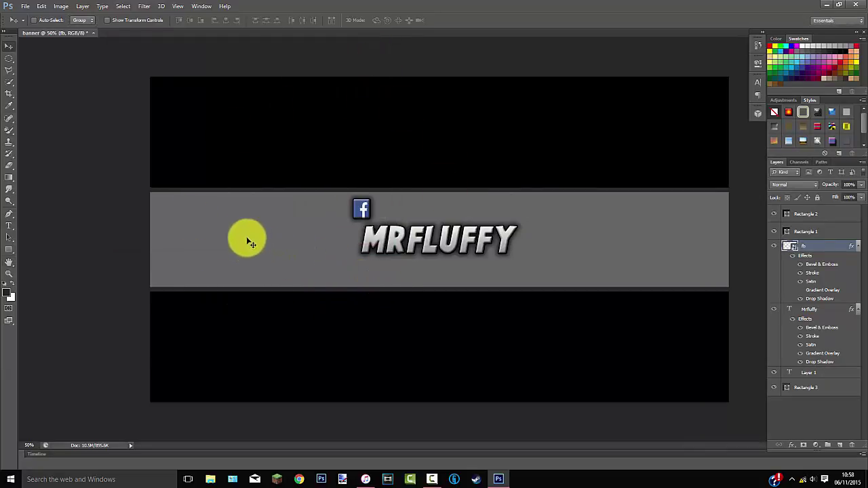
Step: Add a text layer reading MRFLUFFY-YOUTUBE above the main title, using the ObelixPro font from the hyphen onward
{"action": "left_click", "coordinate": [8, 226]}
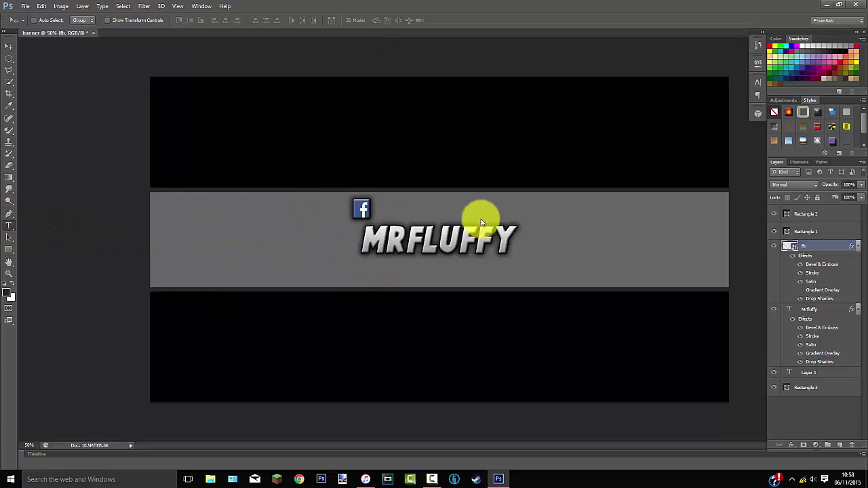
{"action": "left_click", "coordinate": [394, 207]}
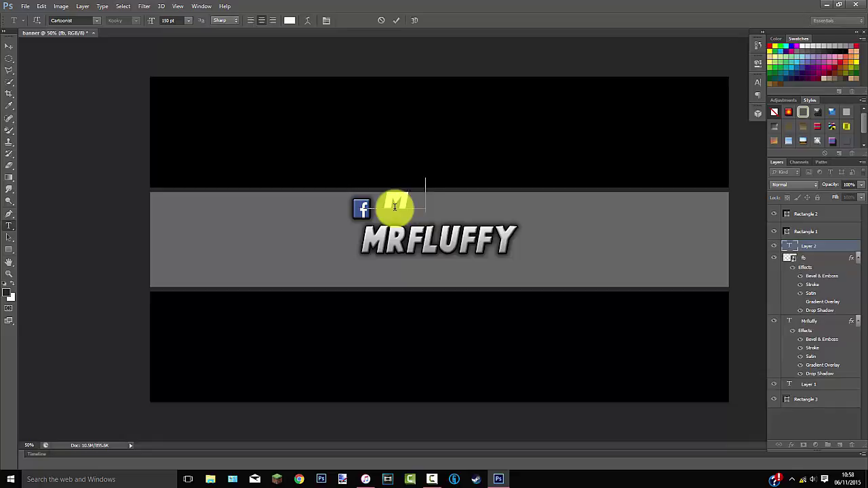
{"action": "type", "text": "MRFLUFFY"}
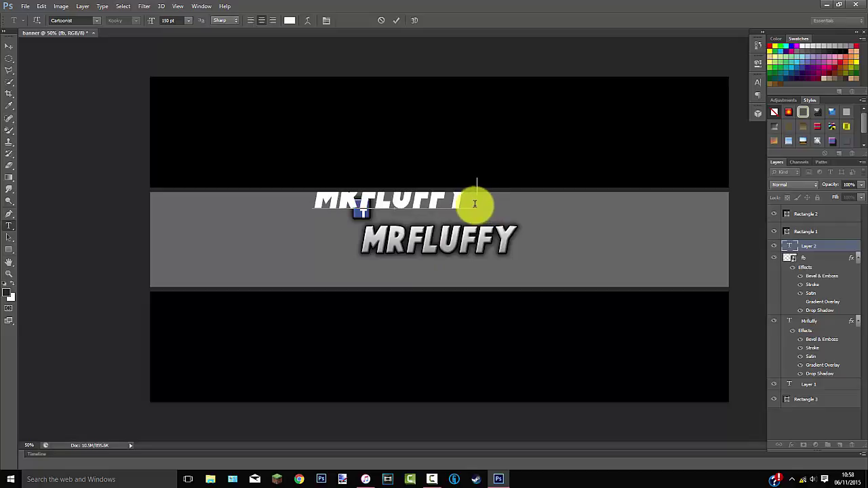
{"action": "left_click_drag", "start_coordinate": [476, 203], "coordinate": [462, 204]}
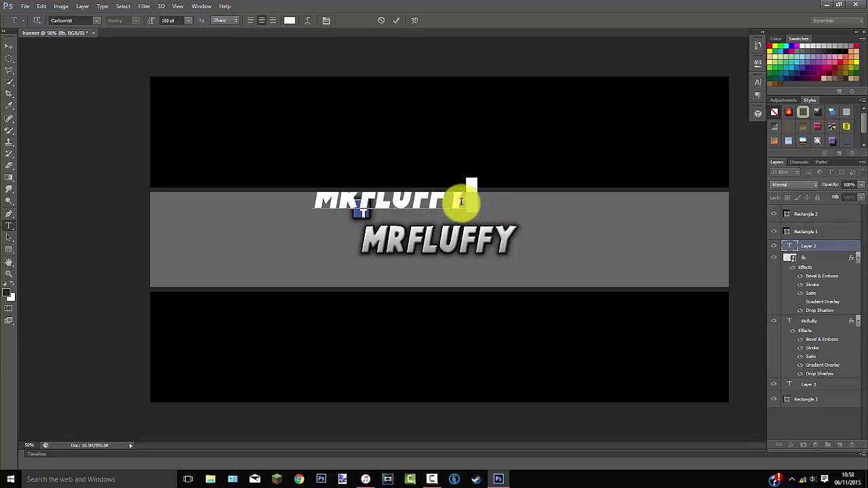
{"action": "left_click", "coordinate": [97, 23]}
{"action": "left_click", "coordinate": [154, 344]}
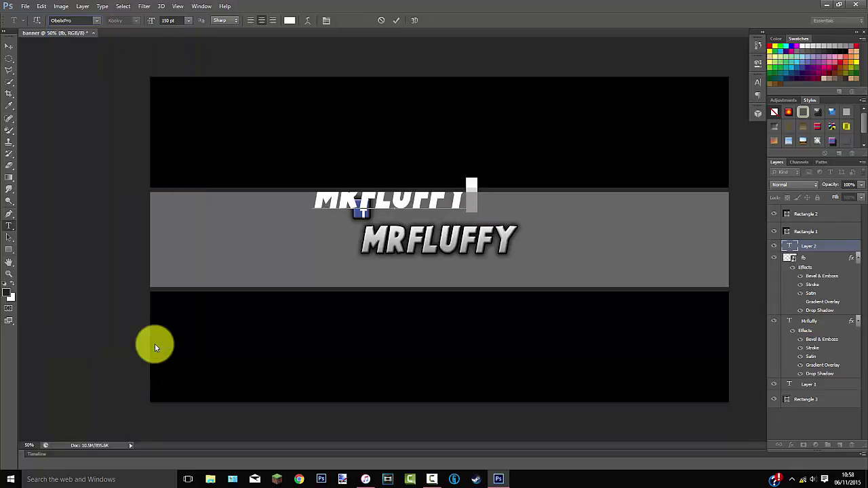
{"action": "left_click", "coordinate": [479, 195]}
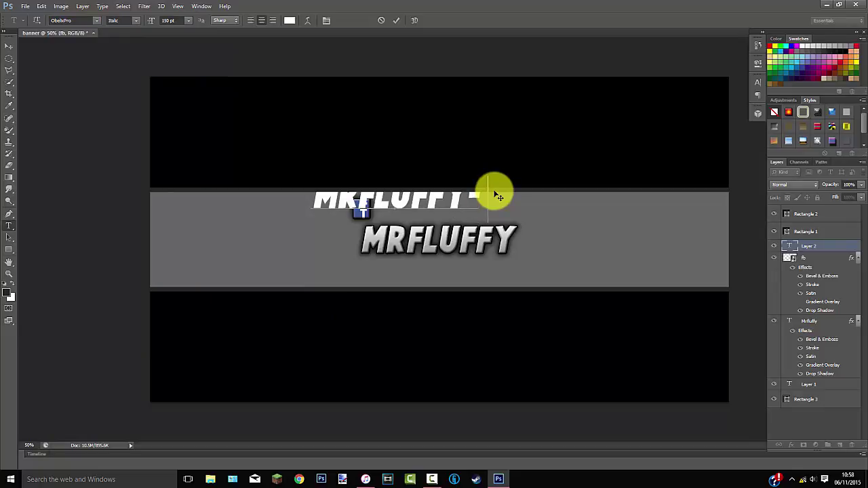
{"action": "type", "text": "-YOUTUBE"}
Step: Change the word YOUTUBE in the new text to the Cartoonist font and commit the text
{"action": "key", "text": "ctrl+a"}
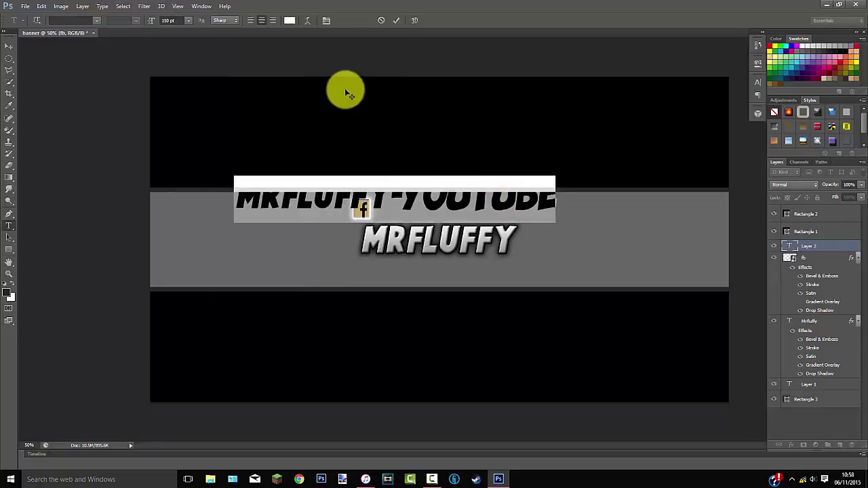
{"action": "left_click_drag", "start_coordinate": [552, 197], "coordinate": [405, 194]}
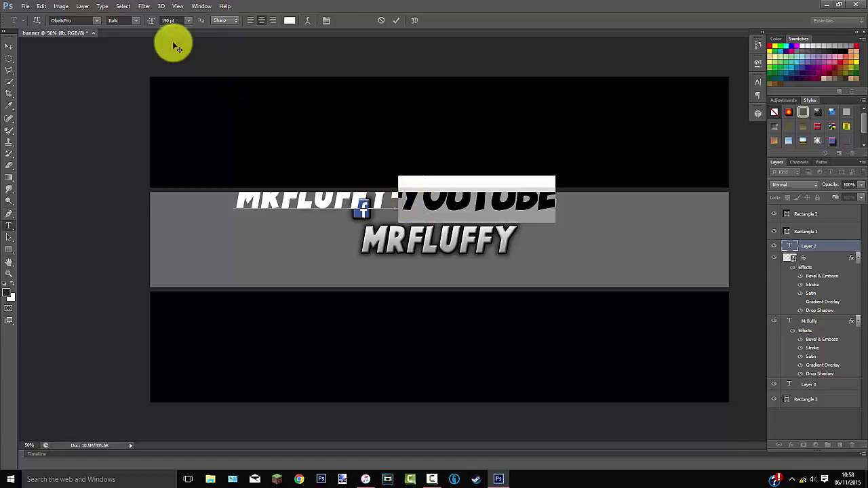
{"action": "left_click", "coordinate": [95, 24]}
{"action": "scroll", "coordinate": [146, 146], "scroll_direction": "up", "scroll_amount": 7}
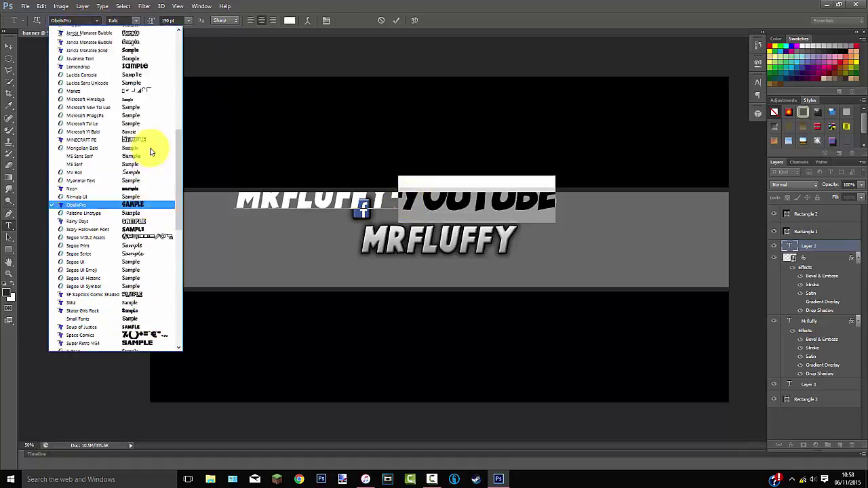
{"action": "scroll", "coordinate": [146, 136], "scroll_direction": "up", "scroll_amount": 5}
{"action": "left_click", "coordinate": [140, 30]}
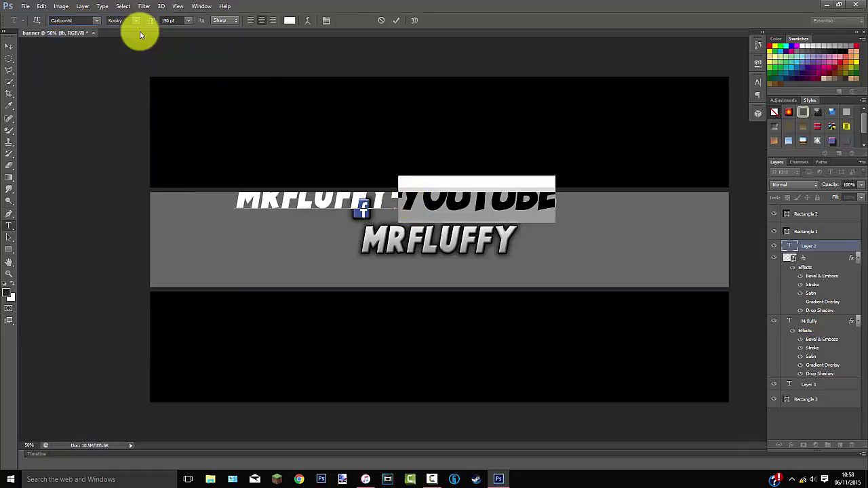
{"action": "left_click", "coordinate": [398, 21]}
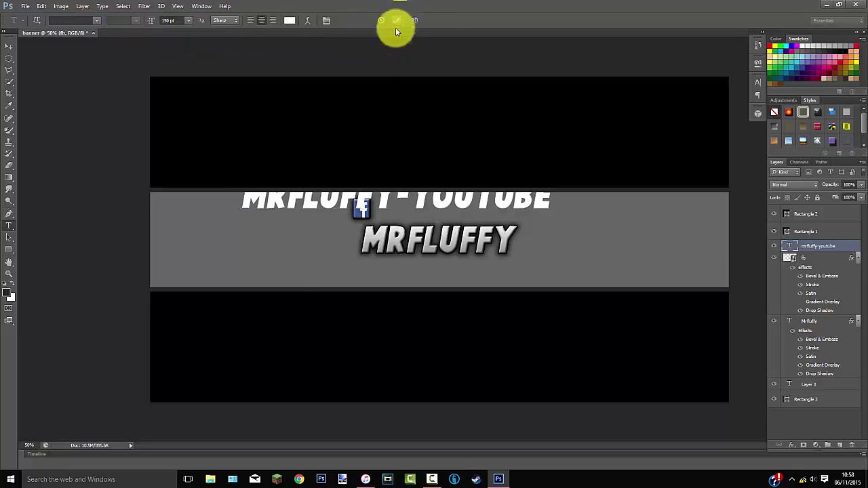
Step: Set the MRFLUFFY-YOUTUBE text size to 50 pt and move the text just beside the Facebook logo
{"action": "left_click", "coordinate": [316, 197]}
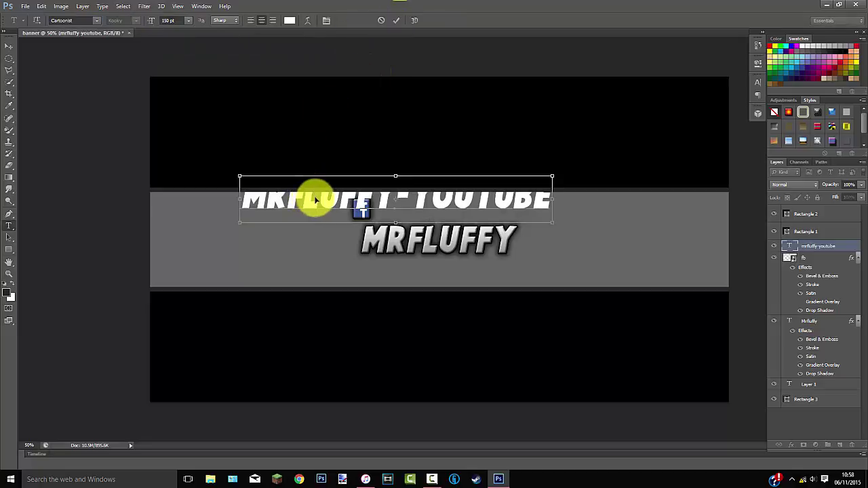
{"action": "key", "text": "ctrl+a"}
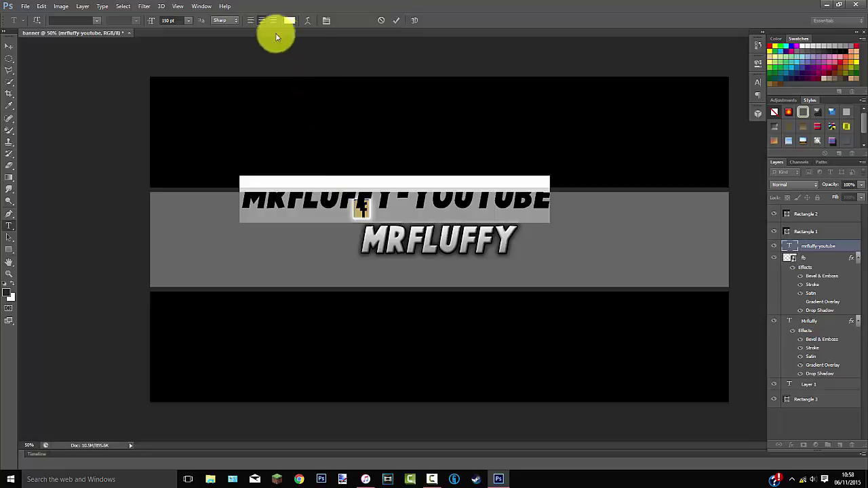
{"action": "left_click_drag", "start_coordinate": [169, 21], "coordinate": [152, 27]}
{"action": "type", "text": "40"}
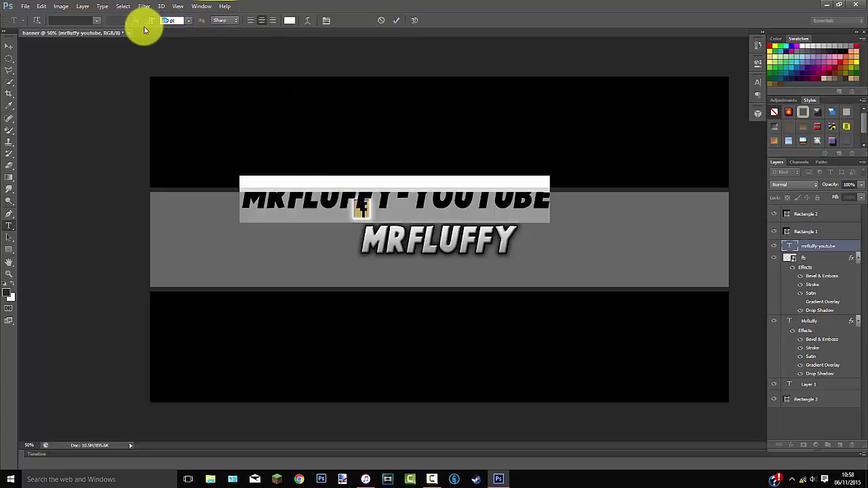
{"action": "key", "text": "Return"}
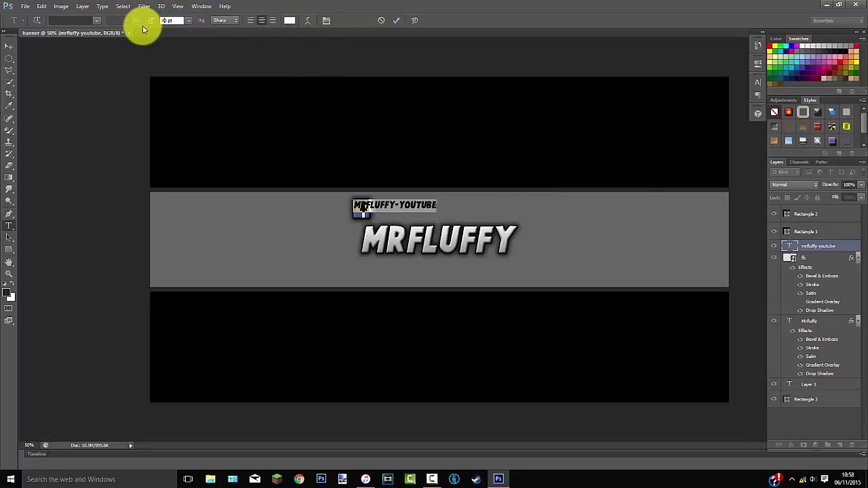
{"action": "type", "text": "50"}
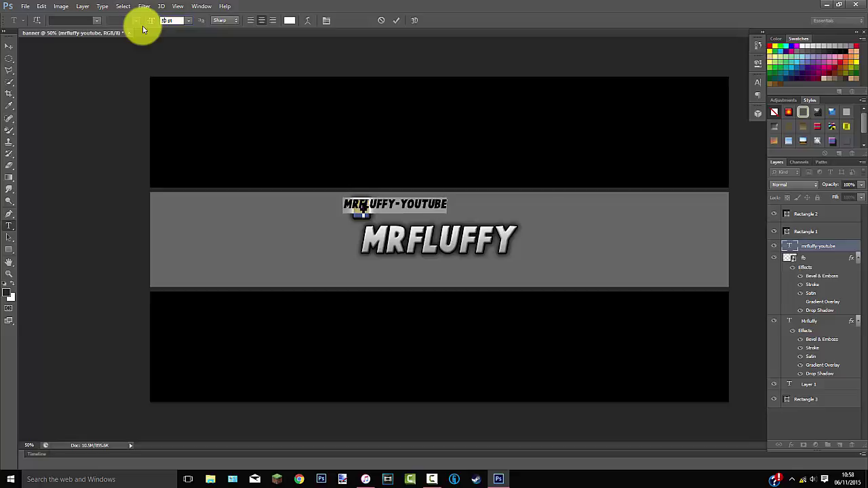
{"action": "left_click", "coordinate": [397, 19]}
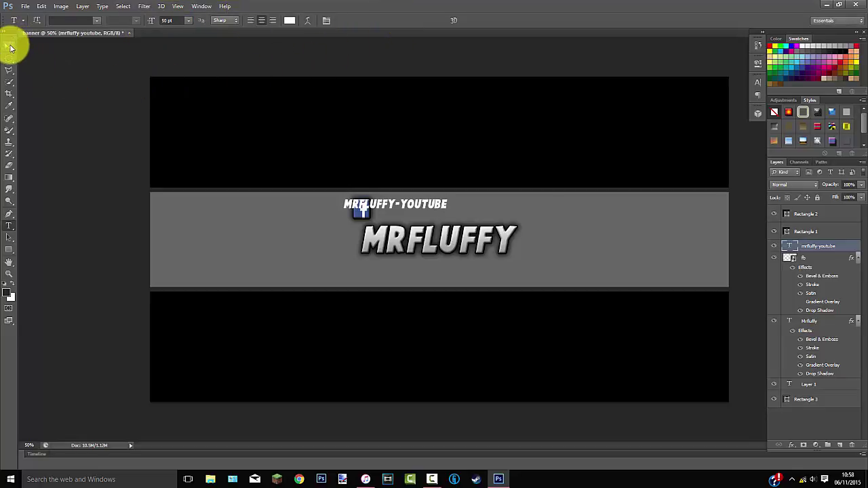
{"action": "left_click", "coordinate": [8, 47]}
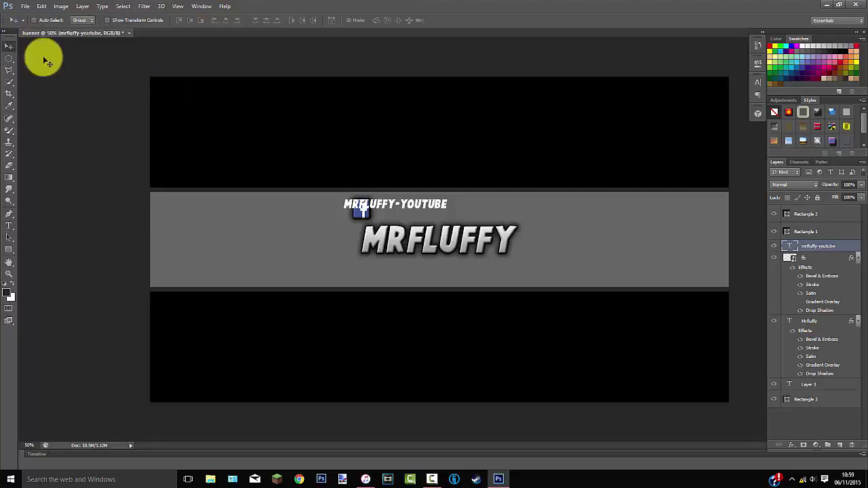
{"action": "left_click_drag", "start_coordinate": [380, 206], "coordinate": [454, 212]}
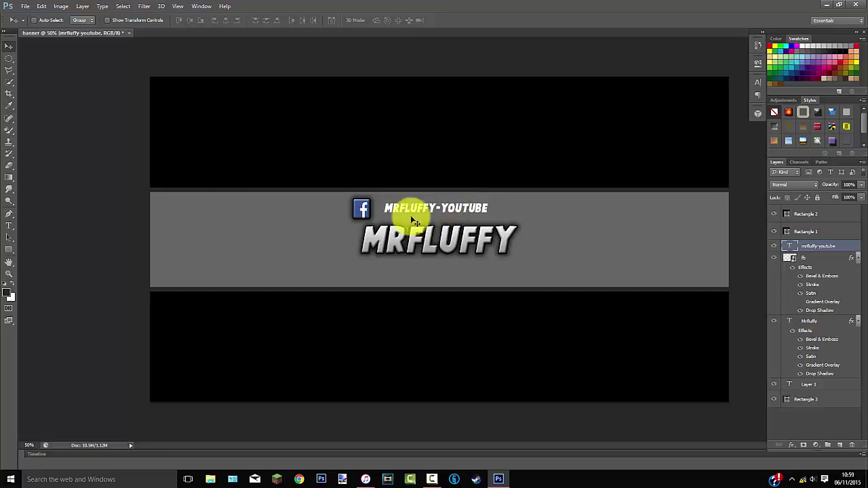
Step: Recolour the whole MRFLUFFY-YOUTUBE text to a bright blue
{"action": "left_click", "coordinate": [9, 225]}
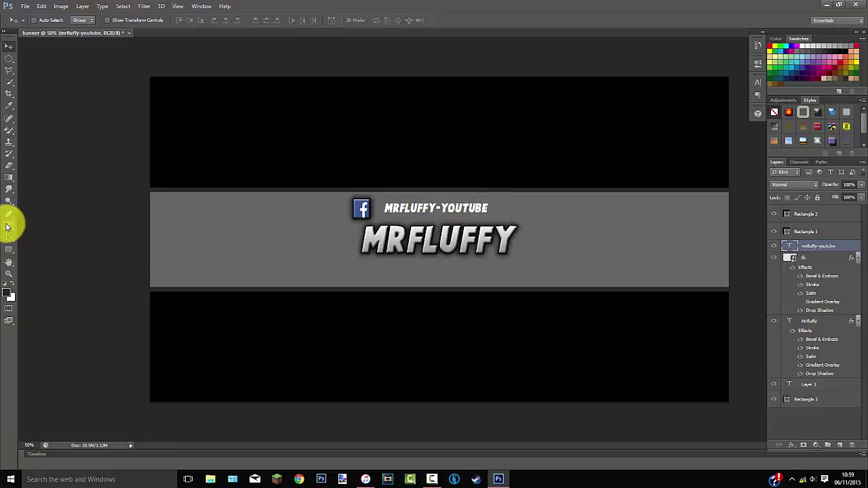
{"action": "left_click", "coordinate": [405, 206]}
{"action": "key", "text": "ctrl+a"}
{"action": "left_click", "coordinate": [289, 20]}
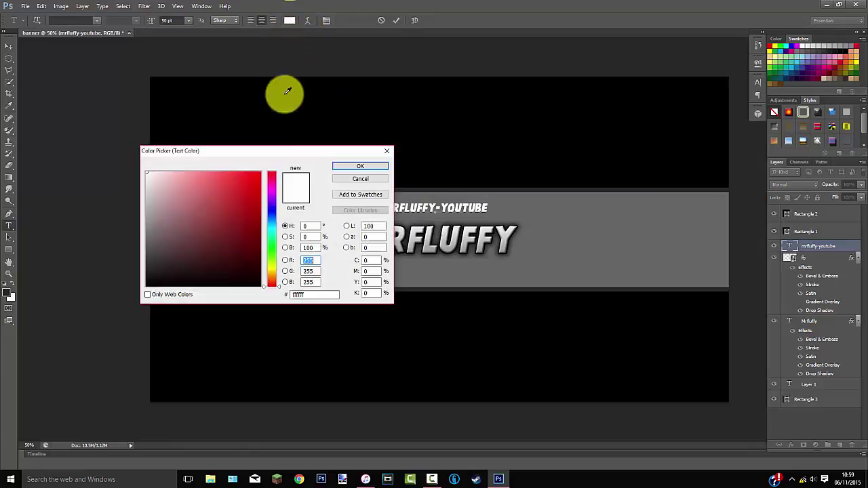
{"action": "left_click", "coordinate": [269, 217]}
{"action": "left_click", "coordinate": [234, 179]}
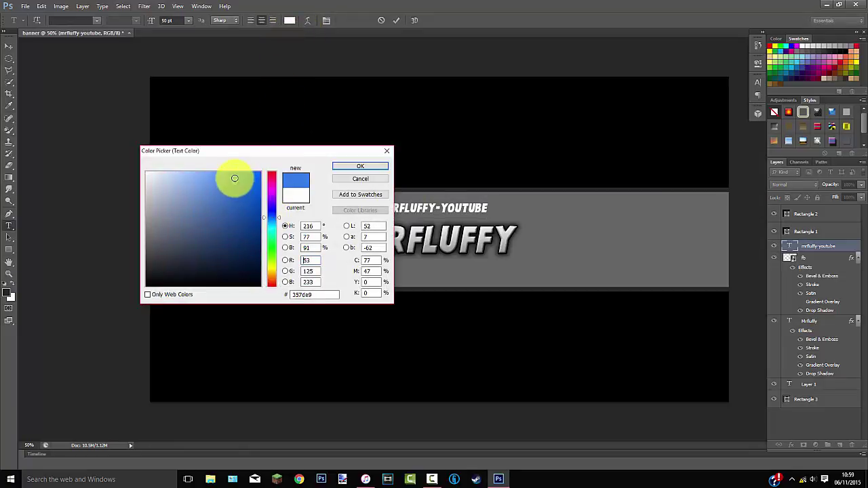
{"action": "left_click", "coordinate": [237, 176]}
{"action": "left_click", "coordinate": [372, 166]}
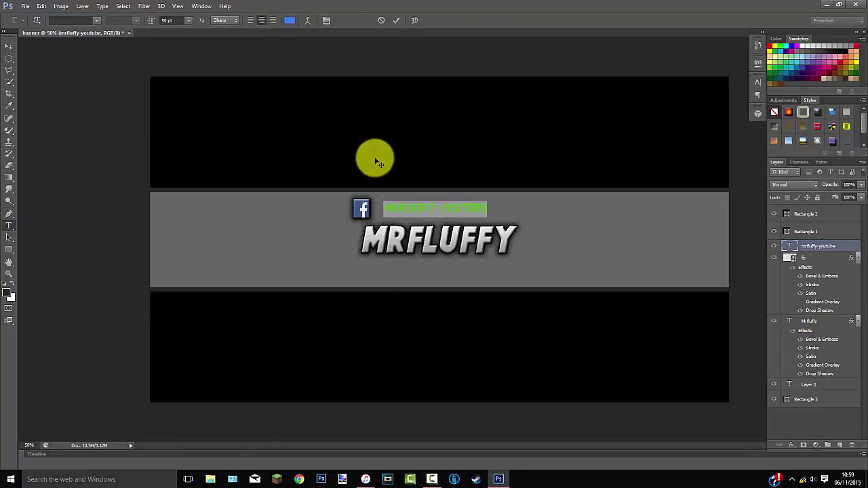
{"action": "left_click", "coordinate": [396, 21]}
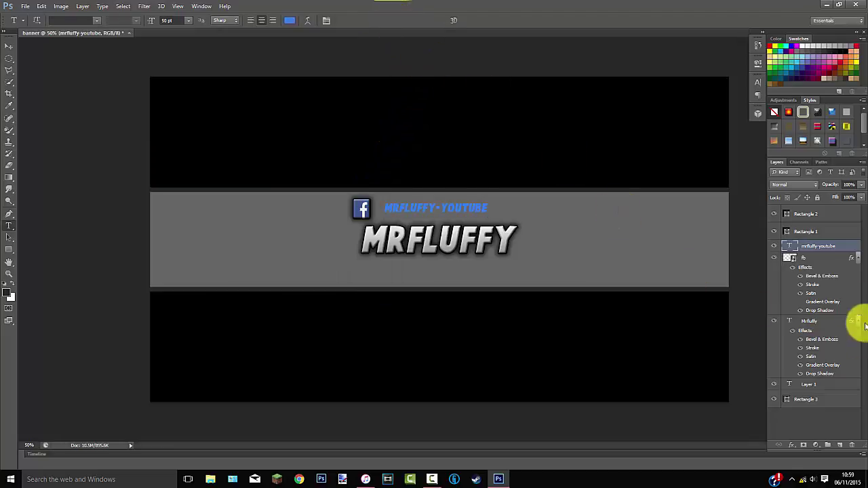
Step: Paste the main title's layer style onto the MRFLUFFY-YOUTUBE text and turn off its Gradient Overlay
{"action": "right_click", "coordinate": [810, 246]}
{"action": "left_click", "coordinate": [767, 349]}
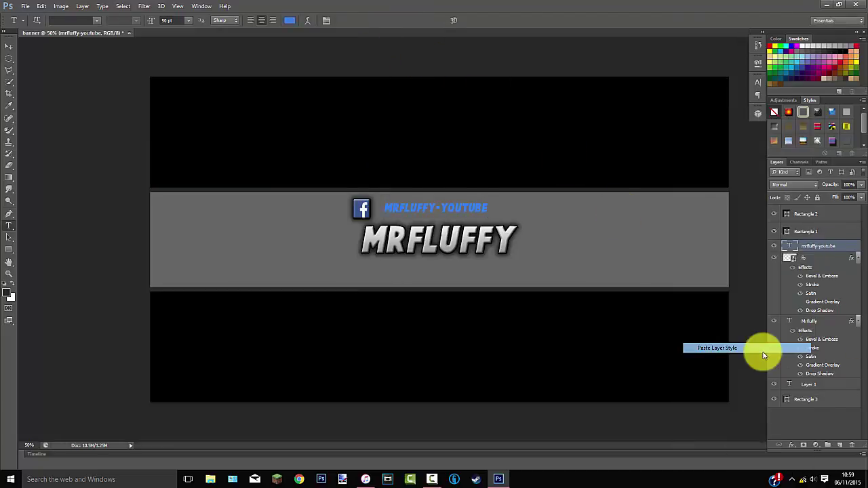
{"action": "right_click", "coordinate": [815, 246]}
{"action": "left_click", "coordinate": [739, 124]}
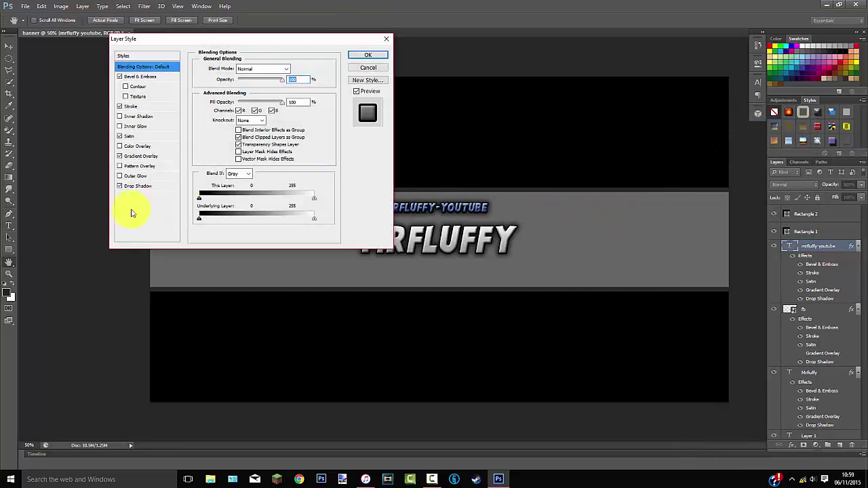
{"action": "left_click", "coordinate": [139, 157]}
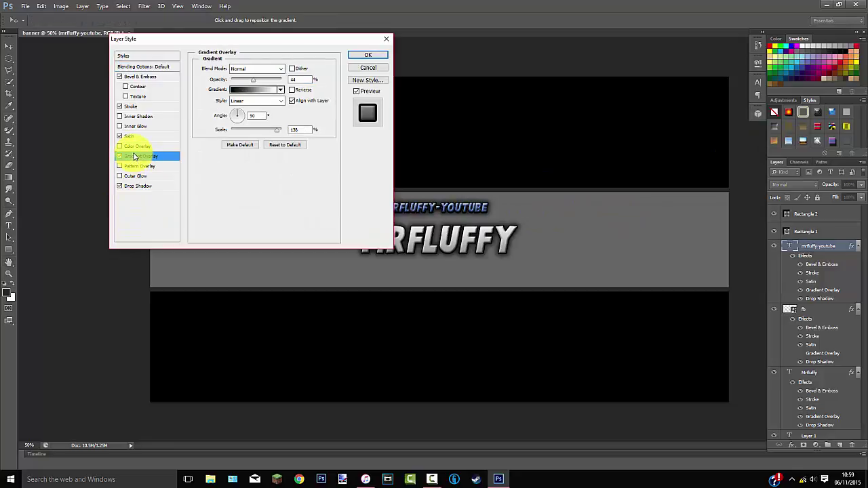
{"action": "left_click", "coordinate": [119, 156]}
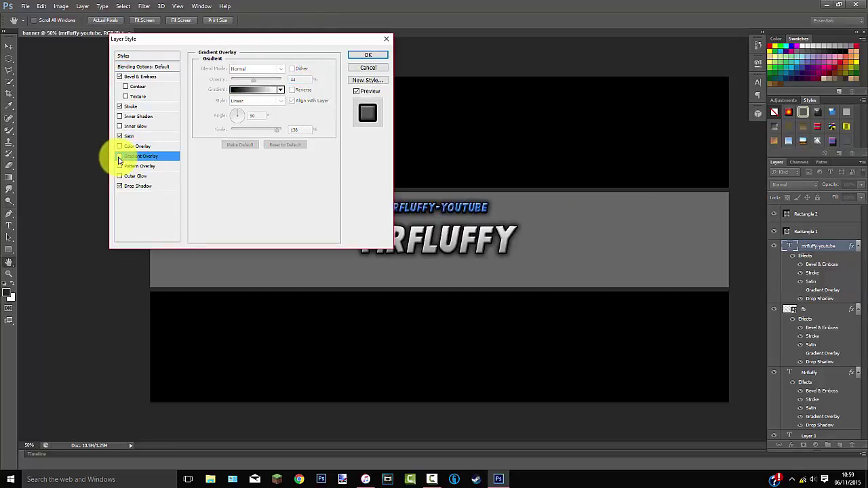
{"action": "left_click", "coordinate": [362, 57]}
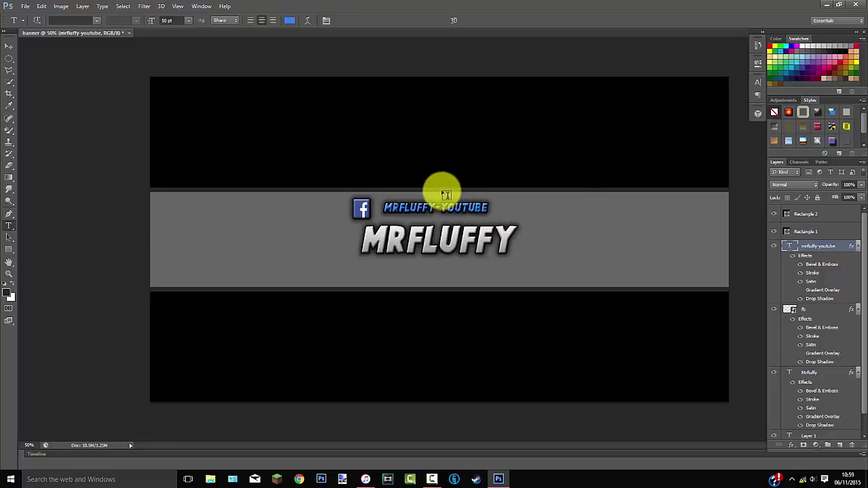
Step: Place the blue Twitter bird image twitqwqwqwq from the png images folder into the banner
{"action": "left_click", "coordinate": [28, 9]}
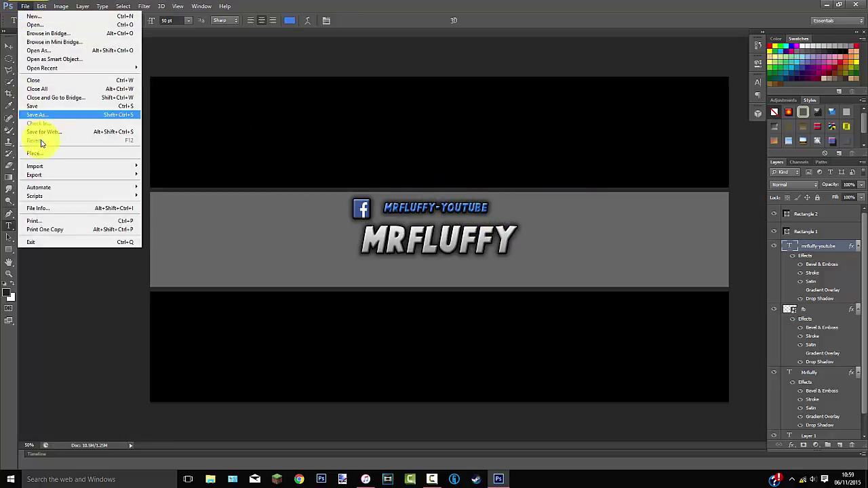
{"action": "left_click", "coordinate": [43, 151]}
{"action": "scroll", "coordinate": [461, 187], "scroll_direction": "down", "scroll_amount": 10}
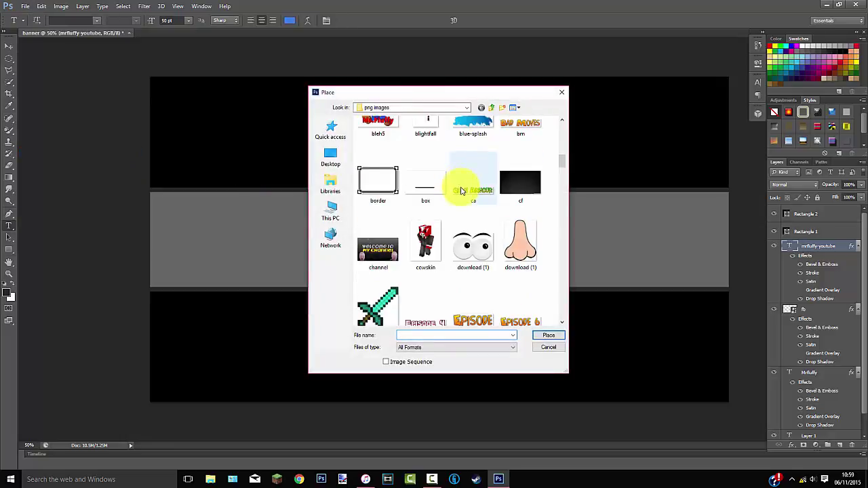
{"action": "scroll", "coordinate": [461, 196], "scroll_direction": "down", "scroll_amount": 12}
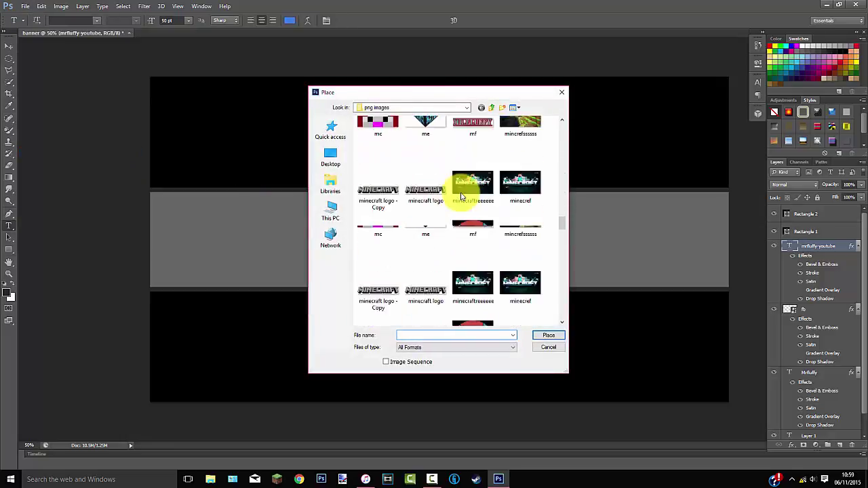
{"action": "scroll", "coordinate": [460, 197], "scroll_direction": "down", "scroll_amount": 12}
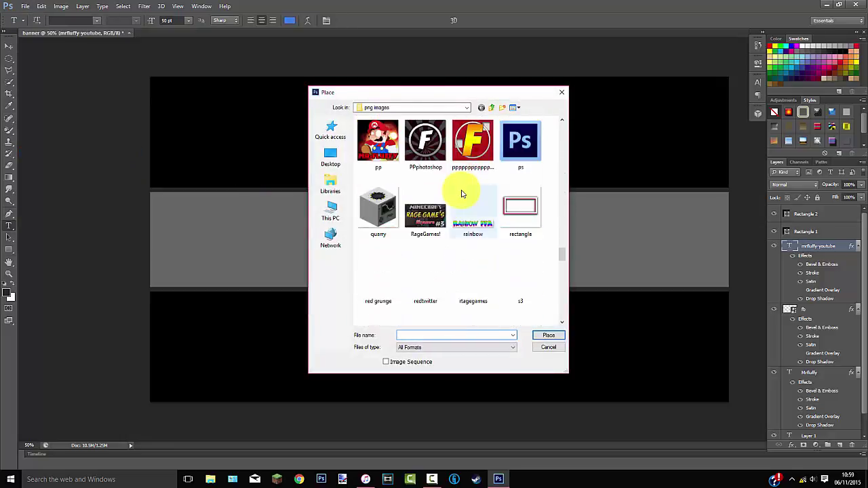
{"action": "scroll", "coordinate": [460, 197], "scroll_direction": "down", "scroll_amount": 3}
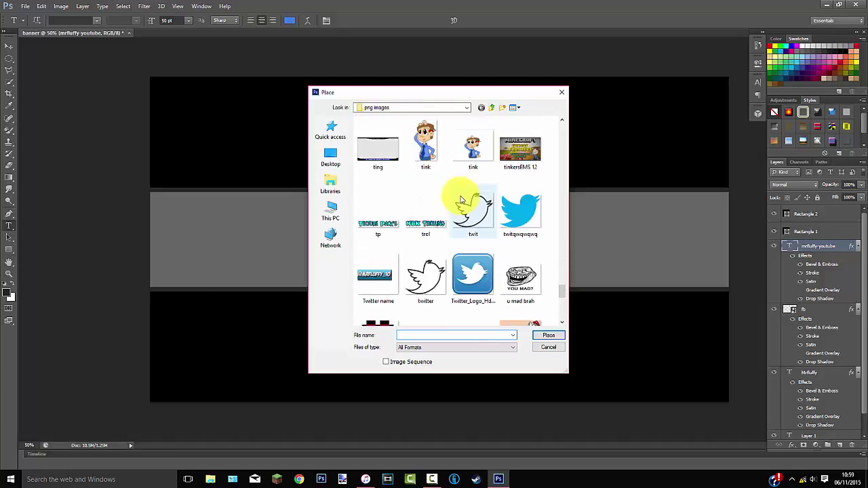
{"action": "left_click", "coordinate": [520, 210]}
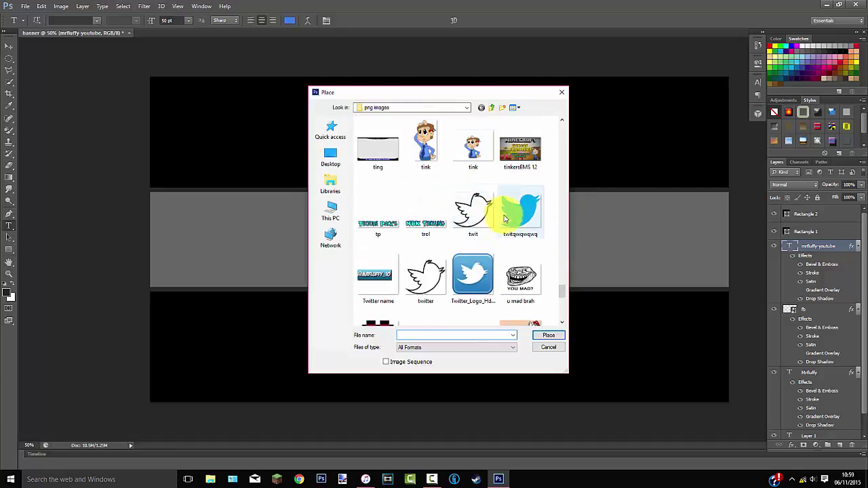
{"action": "left_click", "coordinate": [539, 335]}
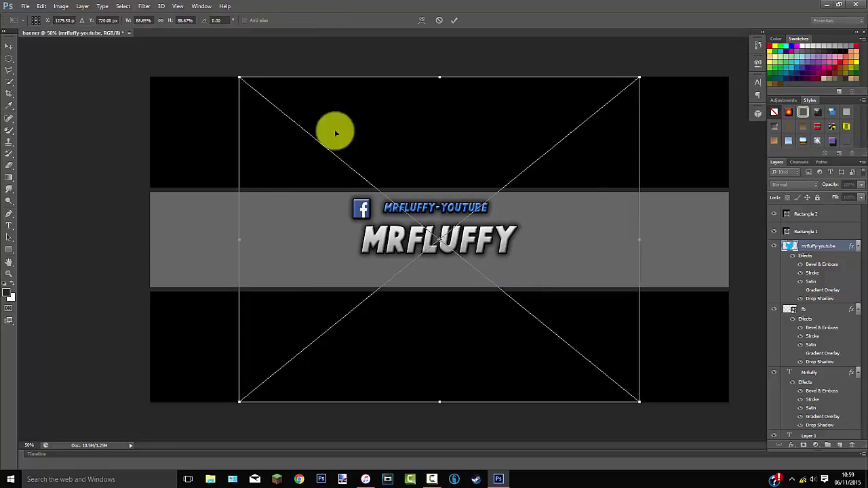
Step: Shrink the Twitter bird to about 5% width and 6% height beneath the end of the main title and commit the placement
{"action": "left_click_drag", "start_coordinate": [239, 77], "coordinate": [501, 271]}
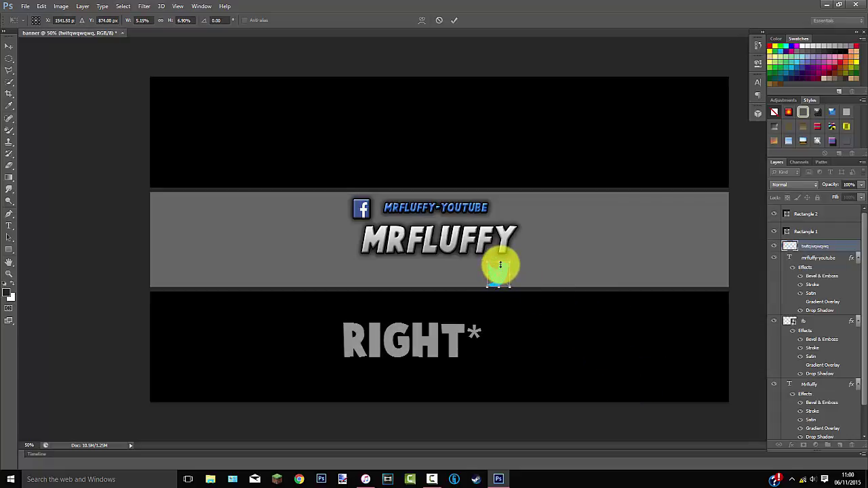
{"action": "mouse_move", "coordinate": [502, 267]}
{"action": "left_mouse_down"}
{"action": "mouse_move", "coordinate": [492, 266]}
{"action": "mouse_move", "coordinate": [500, 259]}
{"action": "left_mouse_up"}
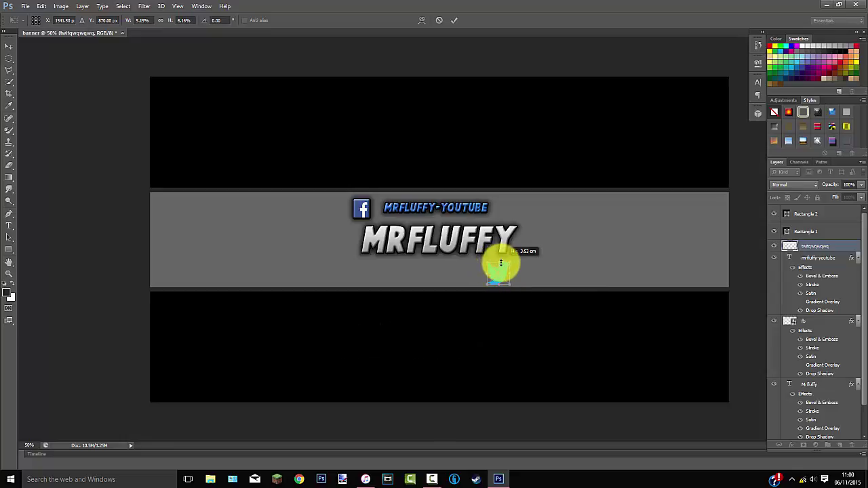
{"action": "left_click", "coordinate": [454, 18]}
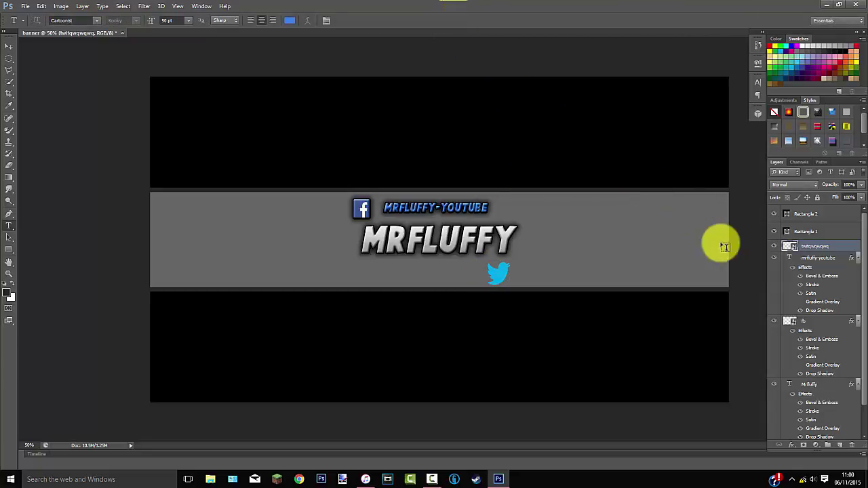
Step: Copy the Facebook logo's layer style onto the Twitter bird layer
{"action": "right_click", "coordinate": [817, 325]}
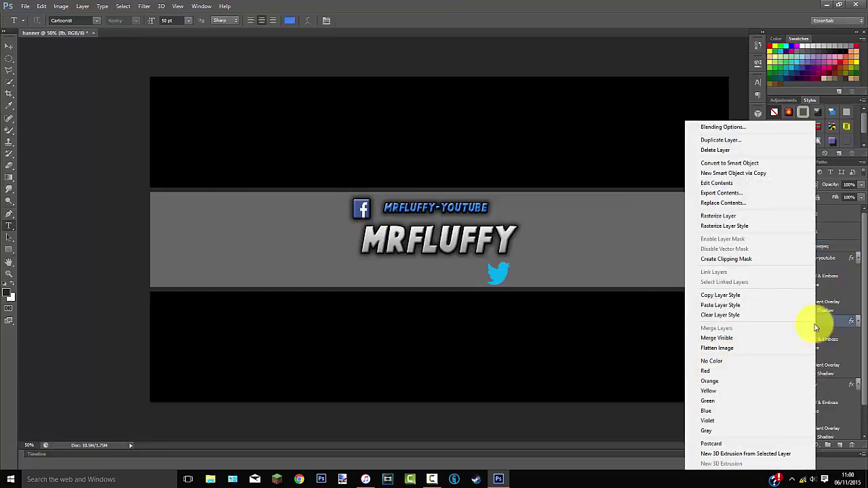
{"action": "left_click", "coordinate": [751, 295]}
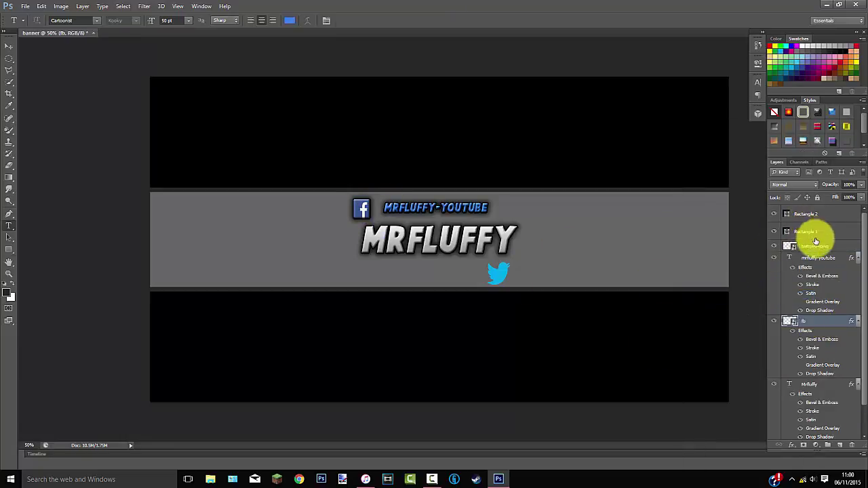
{"action": "right_click", "coordinate": [817, 248]}
{"action": "left_click", "coordinate": [761, 306]}
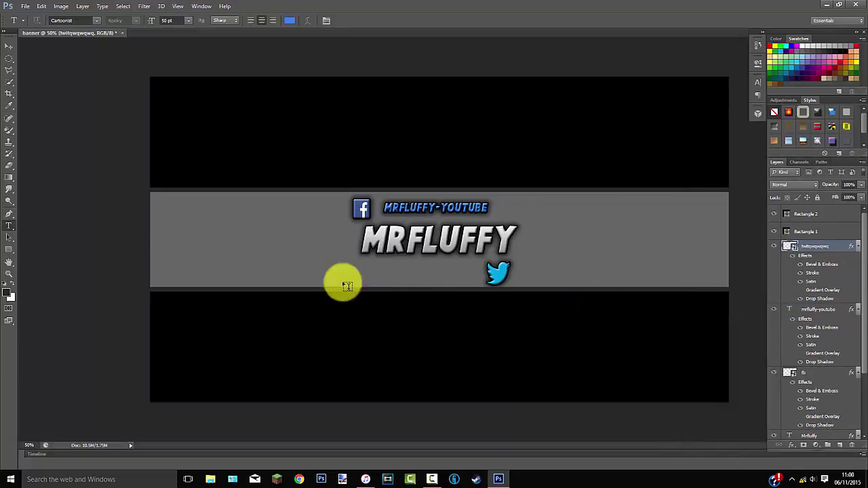
{"action": "left_click", "coordinate": [373, 277]}
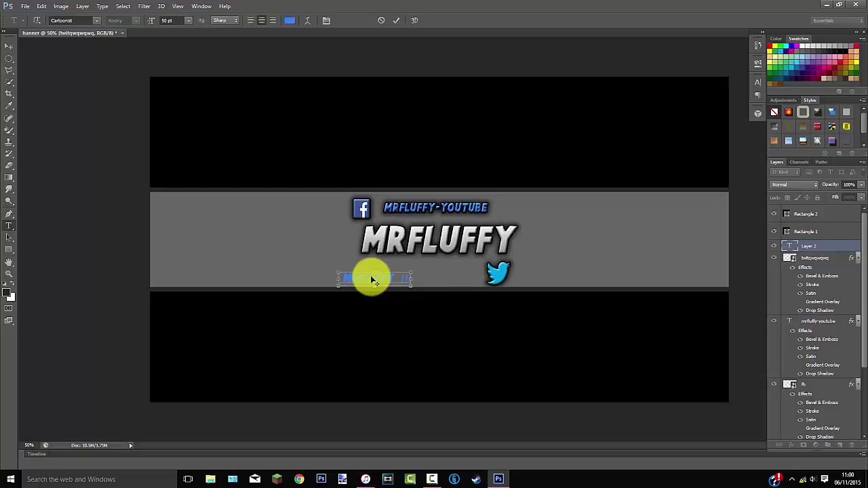
{"action": "key", "text": "ctrl+a"}
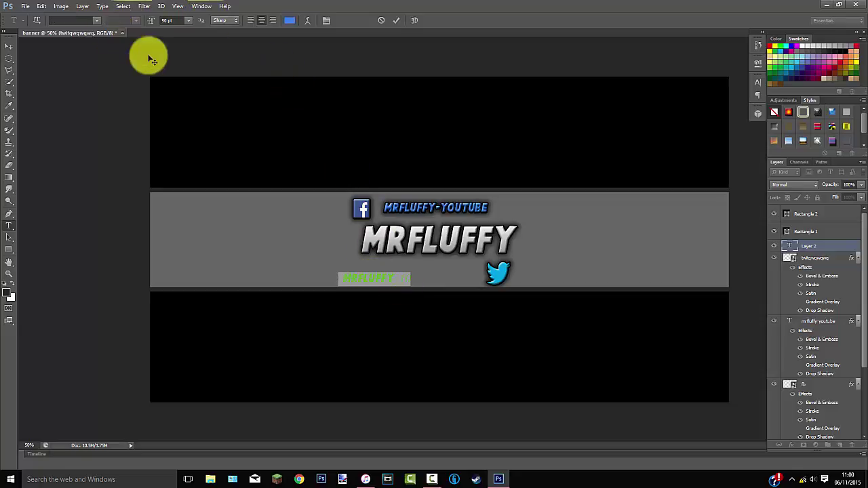
{"action": "key", "text": "ctrl+a"}
{"action": "left_click", "coordinate": [343, 277]}
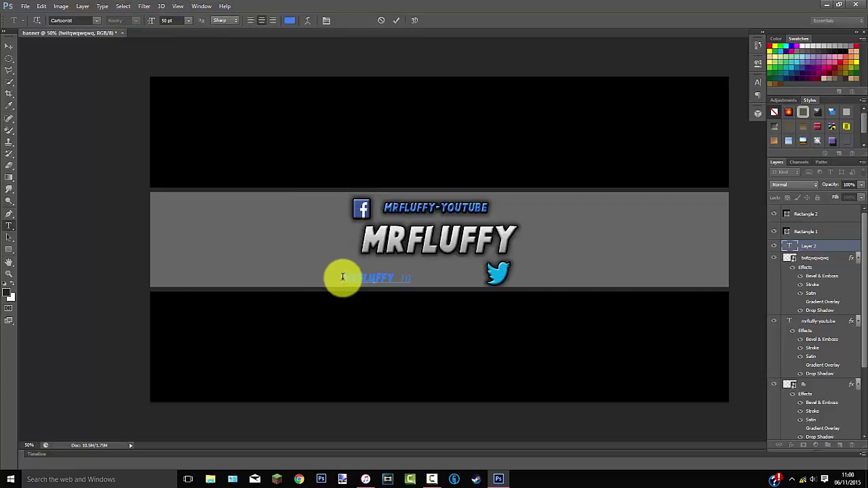
{"action": "key", "text": "ctrl+a"}
{"action": "left_click", "coordinate": [347, 277]}
{"action": "key", "text": "ctrl+a"}
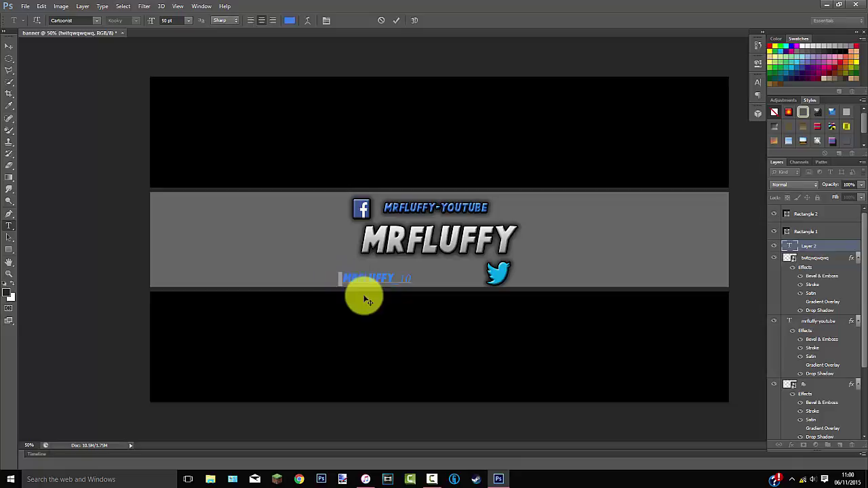
{"action": "left_click", "coordinate": [97, 20]}
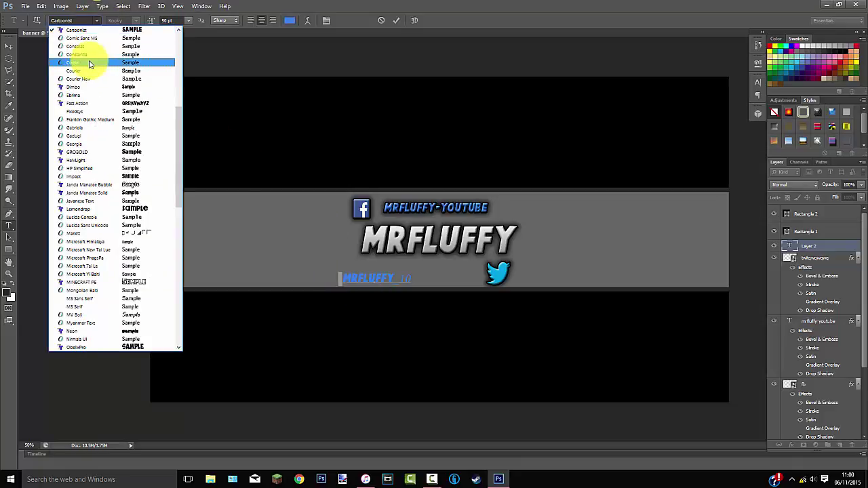
{"action": "left_click", "coordinate": [149, 208]}
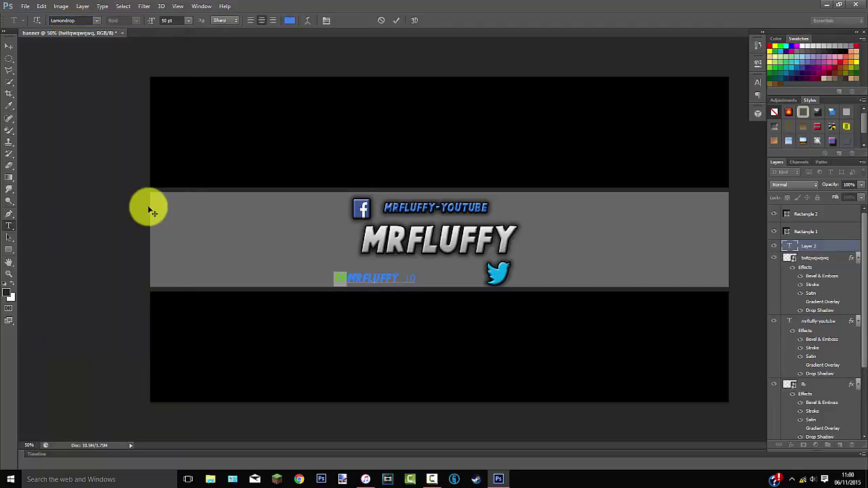
Step: Change the _10 at the end of the Twitter label to the ObelixPro font
{"action": "left_click_drag", "start_coordinate": [399, 280], "coordinate": [417, 279]}
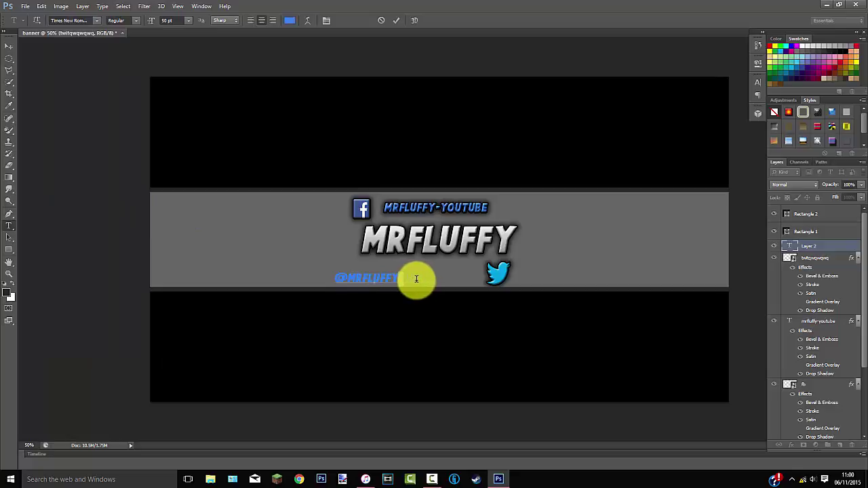
{"action": "left_click", "coordinate": [99, 22]}
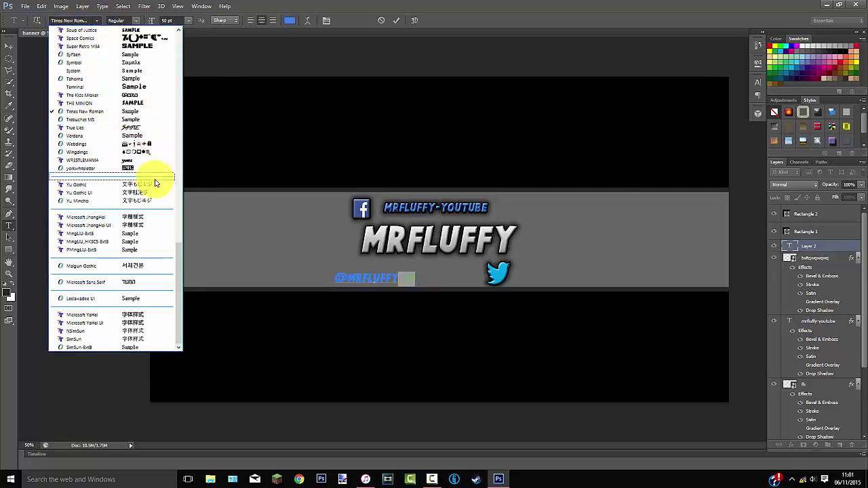
{"action": "scroll", "coordinate": [155, 180], "scroll_direction": "up", "scroll_amount": 3}
{"action": "scroll", "coordinate": [154, 183], "scroll_direction": "up", "scroll_amount": 4}
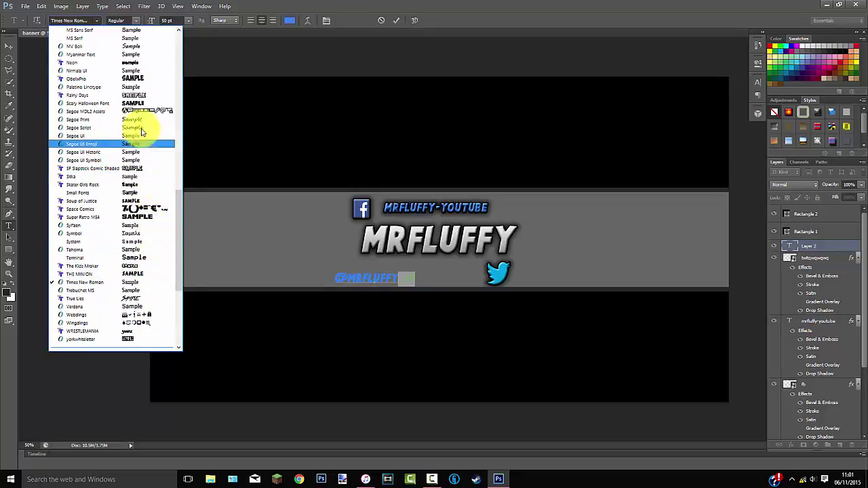
{"action": "left_click", "coordinate": [137, 79]}
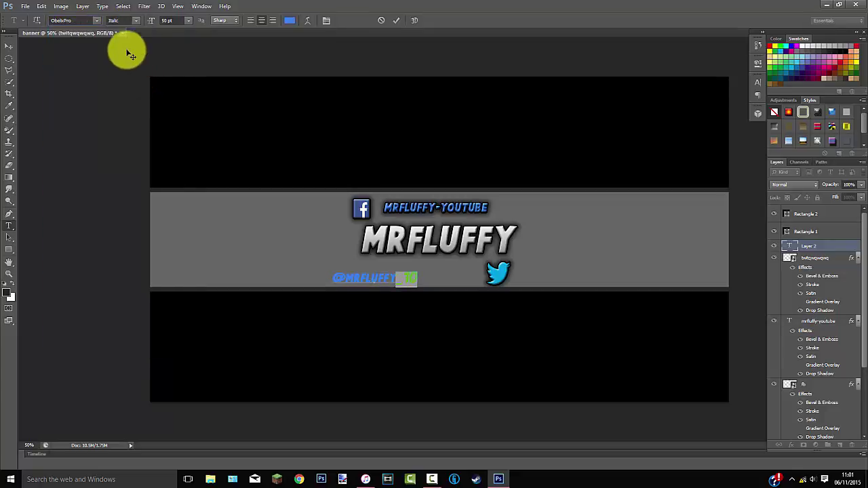
Step: Try the Lemondrop font on the _10 ending and return it to ObelixPro
{"action": "left_click", "coordinate": [97, 21]}
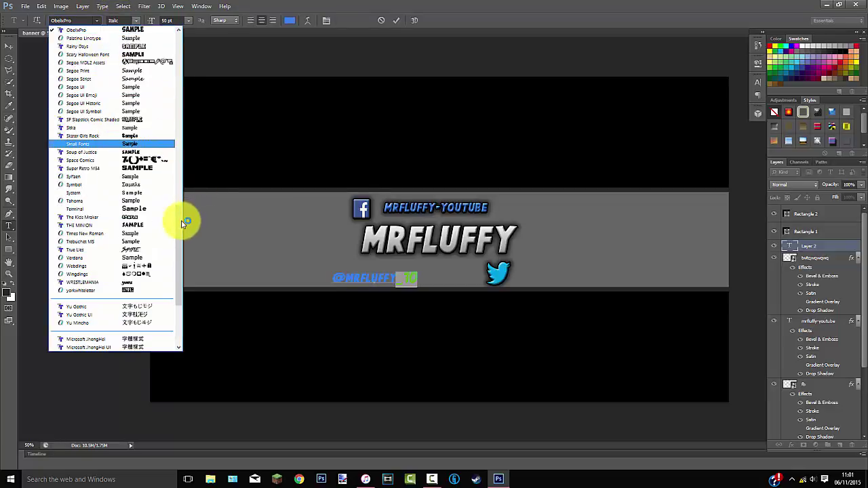
{"action": "scroll", "coordinate": [180, 203], "scroll_direction": "up", "scroll_amount": 5}
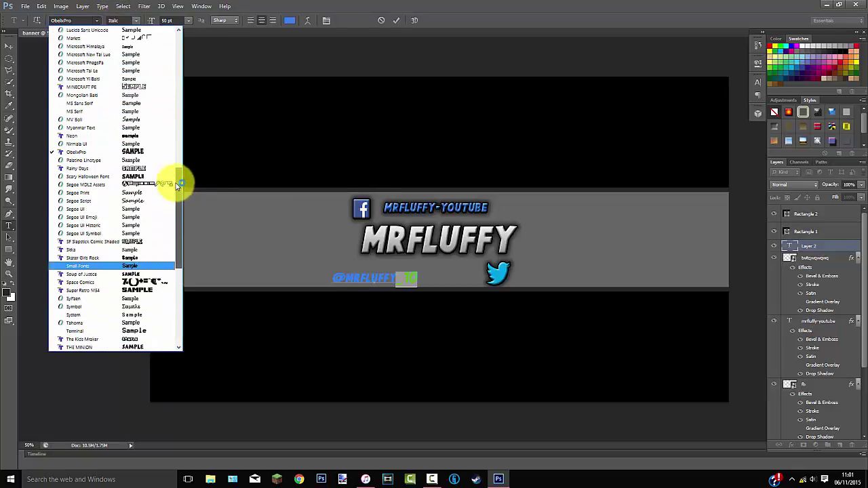
{"action": "scroll", "coordinate": [176, 184], "scroll_direction": "up", "scroll_amount": 6}
{"action": "left_click", "coordinate": [151, 131]}
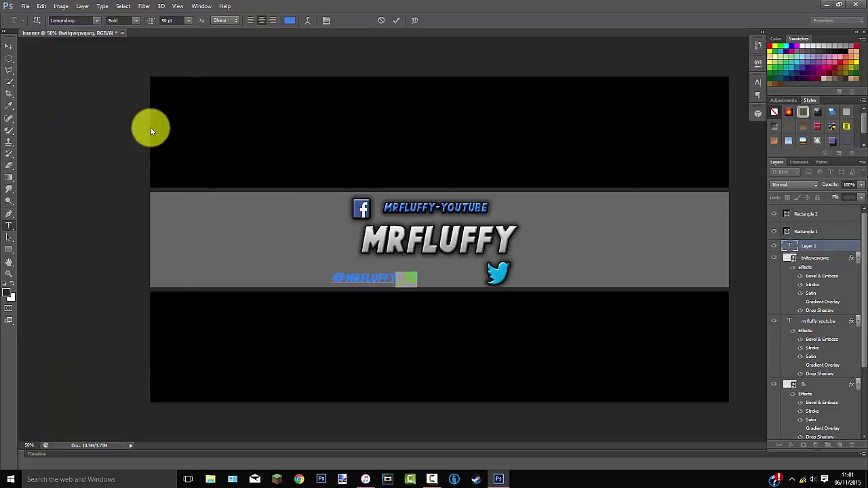
{"action": "left_click", "coordinate": [96, 21]}
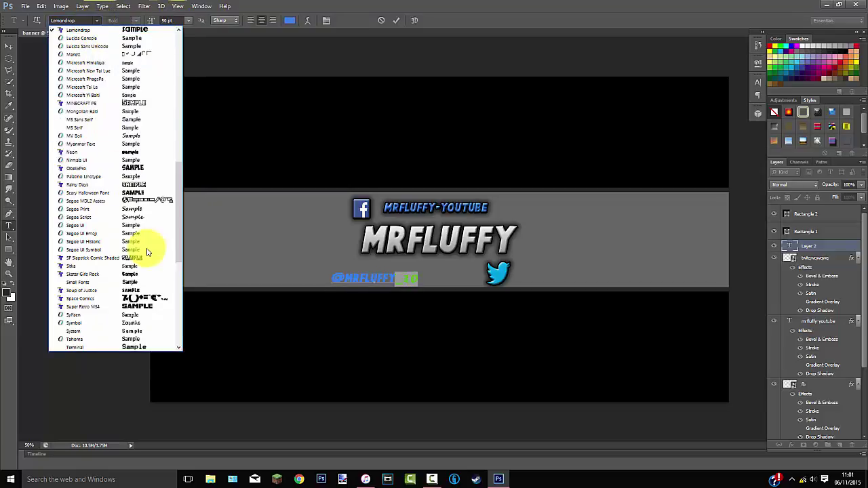
{"action": "scroll", "coordinate": [152, 333], "scroll_direction": "down", "scroll_amount": 4}
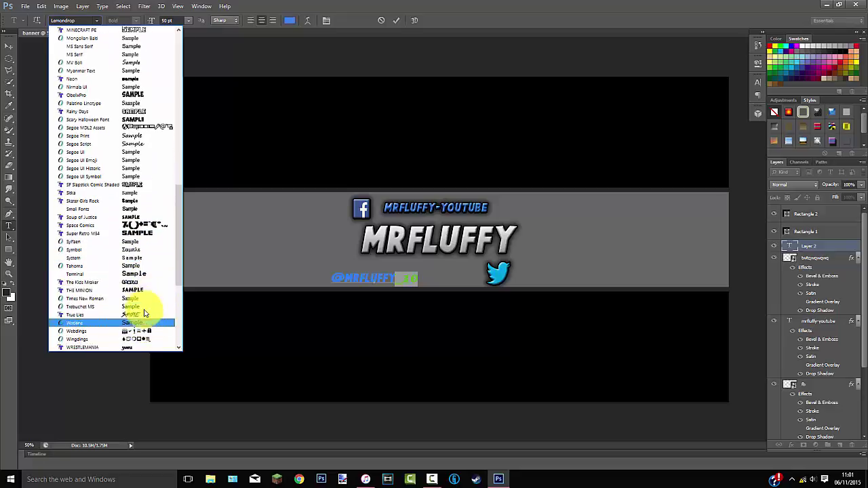
{"action": "scroll", "coordinate": [144, 301], "scroll_direction": "up", "scroll_amount": 3}
{"action": "scroll", "coordinate": [144, 271], "scroll_direction": "up", "scroll_amount": 5}
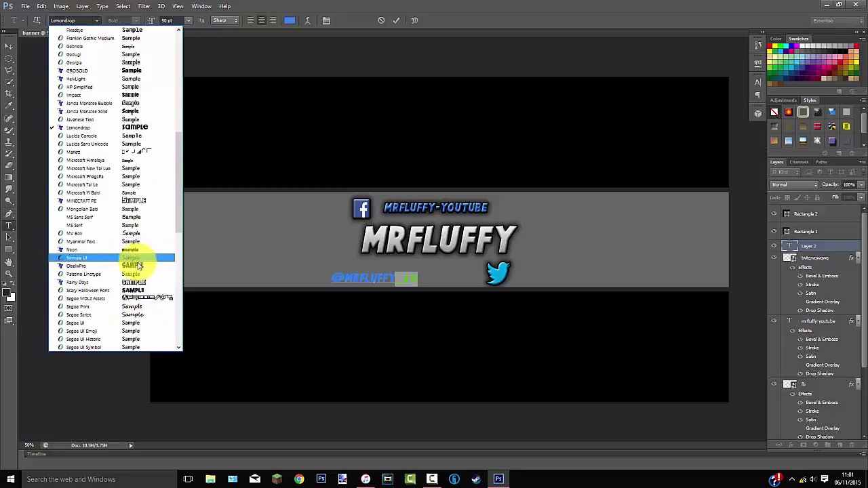
{"action": "left_click", "coordinate": [145, 261]}
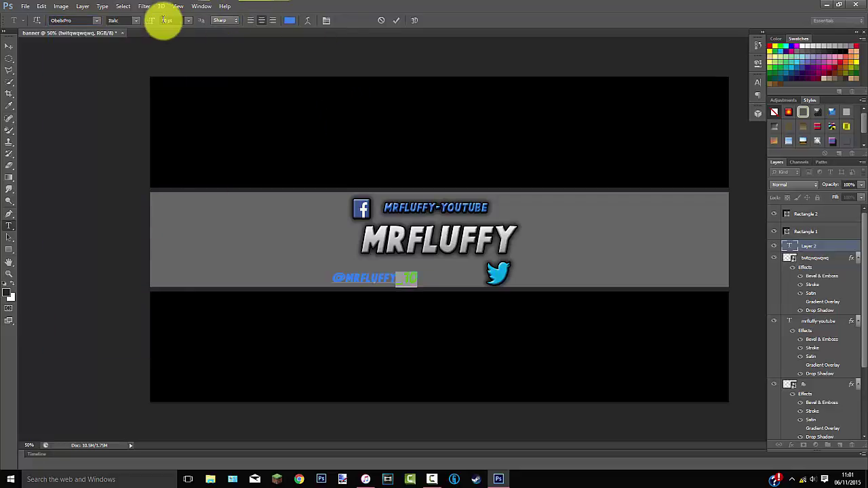
Step: Set the _10 ending to 40 pt and commit the Twitter label text
{"action": "left_click_drag", "start_coordinate": [172, 21], "coordinate": [122, 31]}
{"action": "type", "text": "40"}
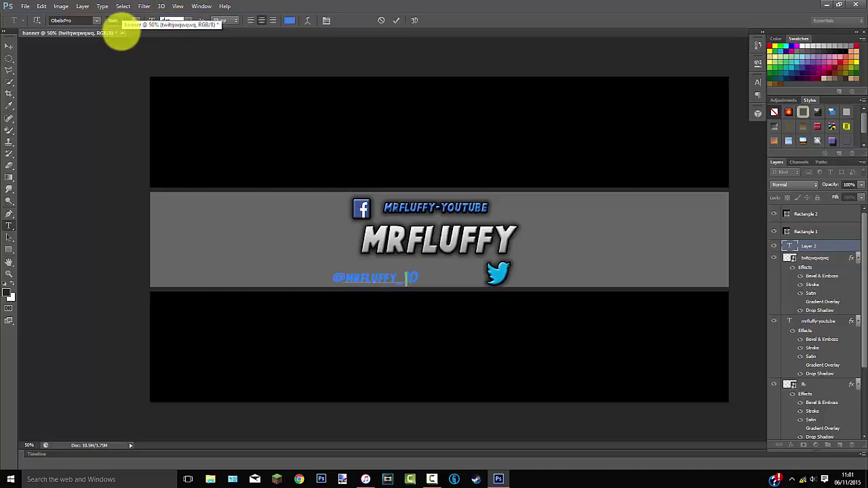
{"action": "left_click", "coordinate": [395, 21]}
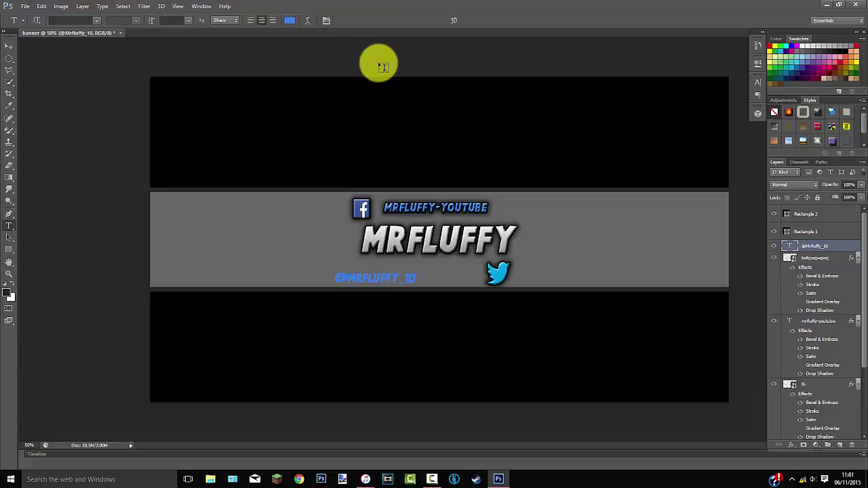